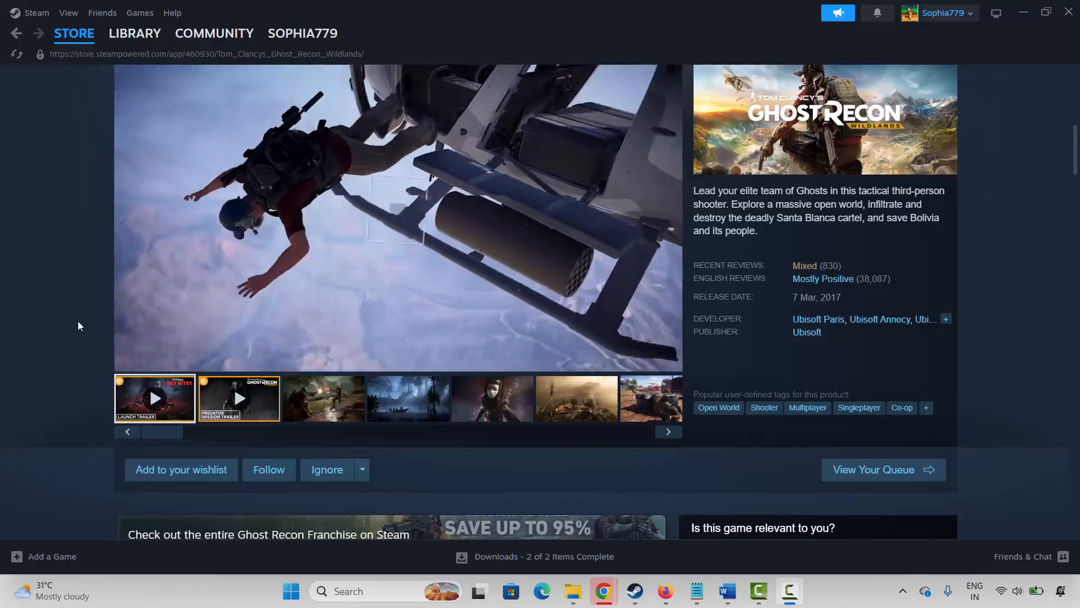
Review the minimum and recommended system requirements on the Tom Clancy's Ghost Recon Wildlands store page.
scroll(77, 319, "up", 4)
scroll(77, 319, "down", 20)
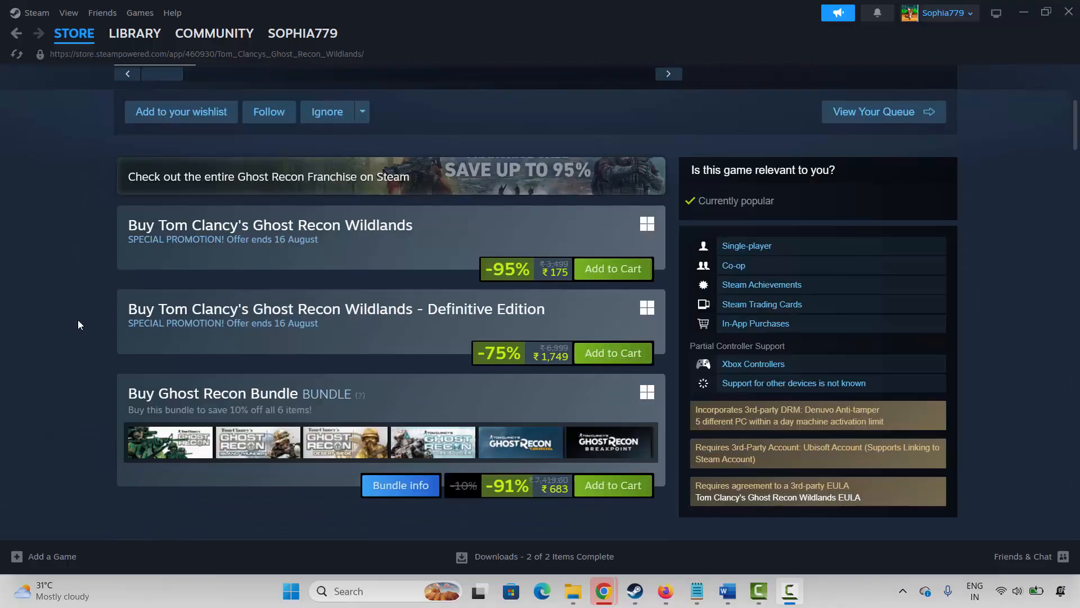
scroll(83, 326, "down", 14)
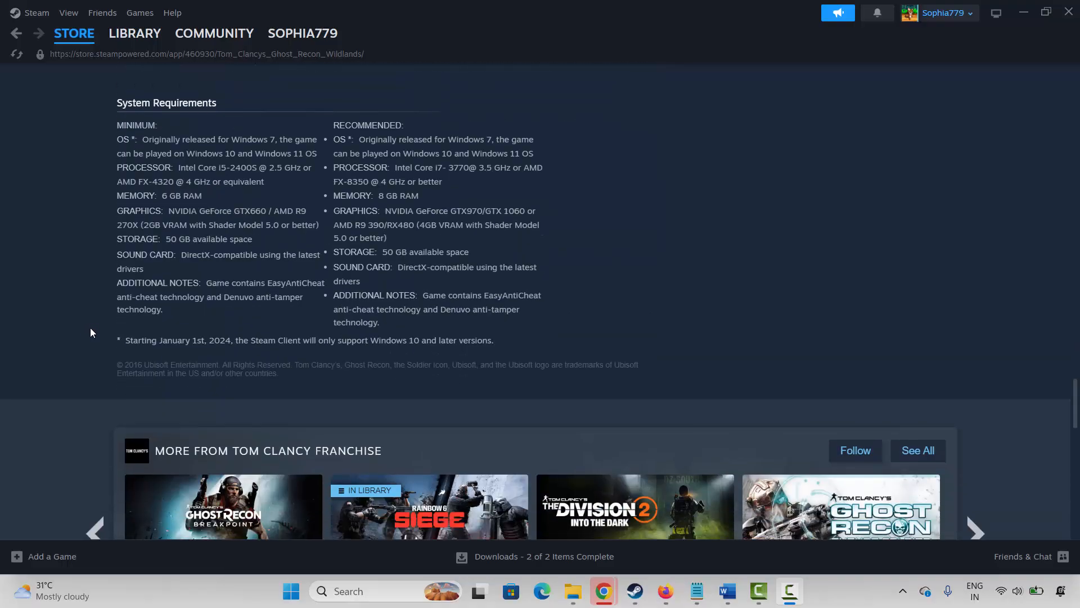
left_click_drag(201, 153, 330, 220)
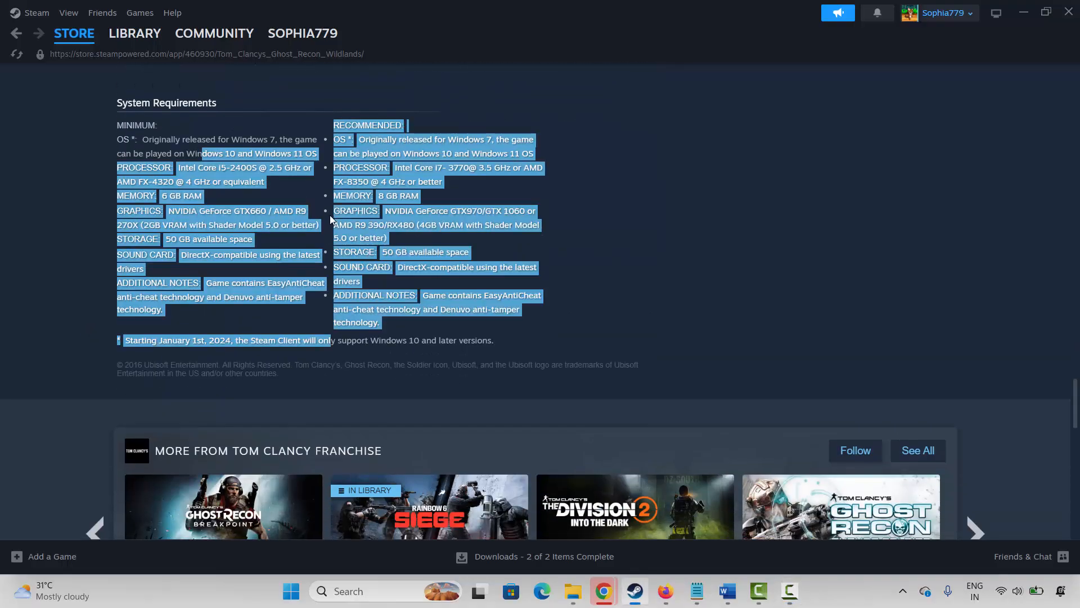
left_click(380, 227)
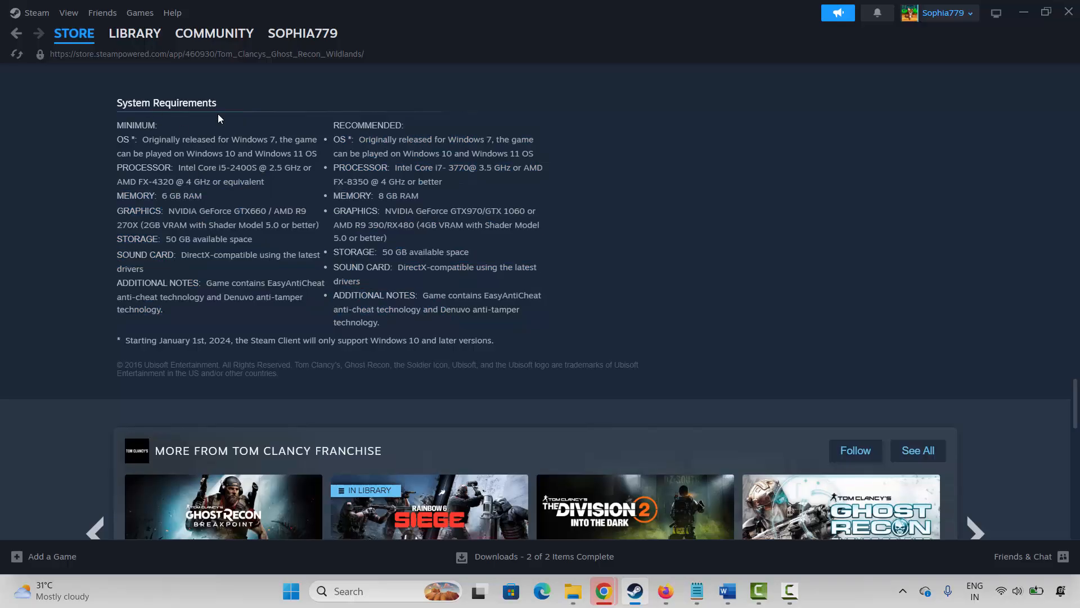
left_click_drag(234, 225, 412, 268)
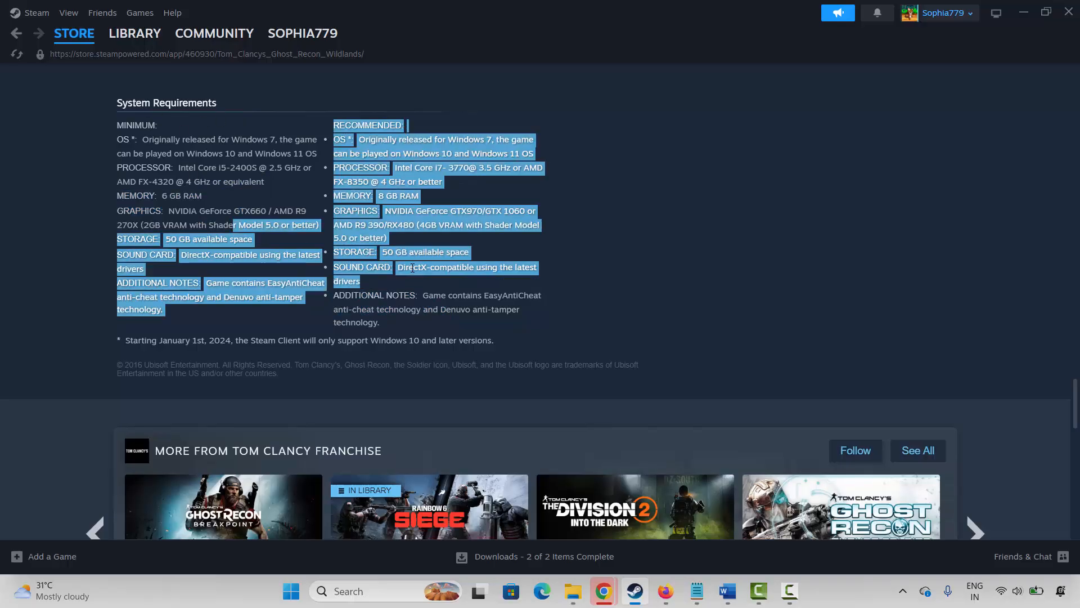
left_click(414, 269)
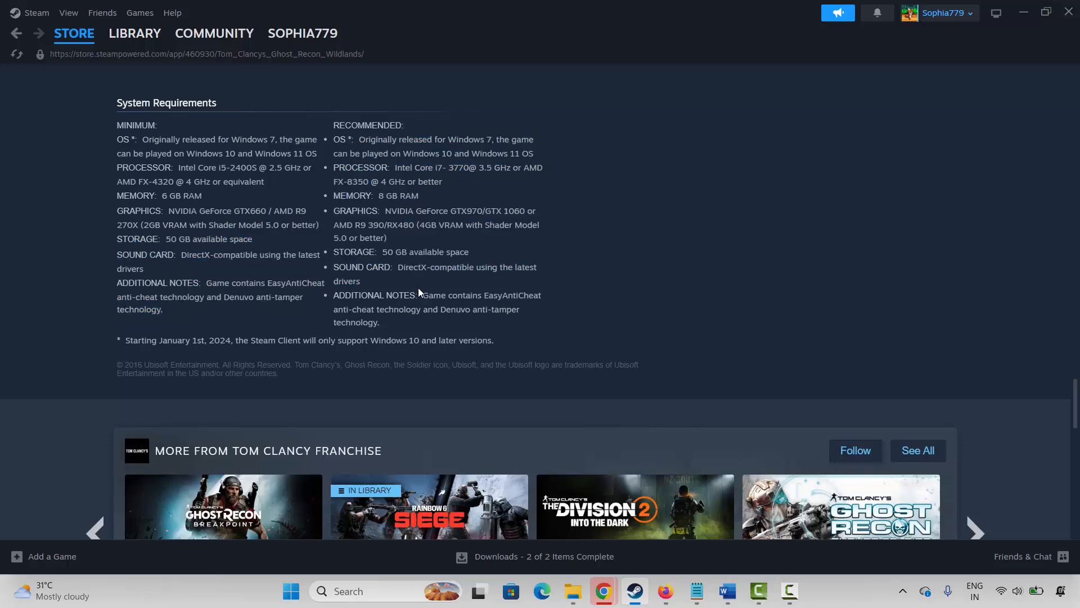
left_click_drag(420, 294, 352, 254)
left_click(539, 280)
View the file integrity verification option in the installed files properties of Monster Hunter Rise: Sunbreak Demo in the library, closing the properties.
left_click(137, 37)
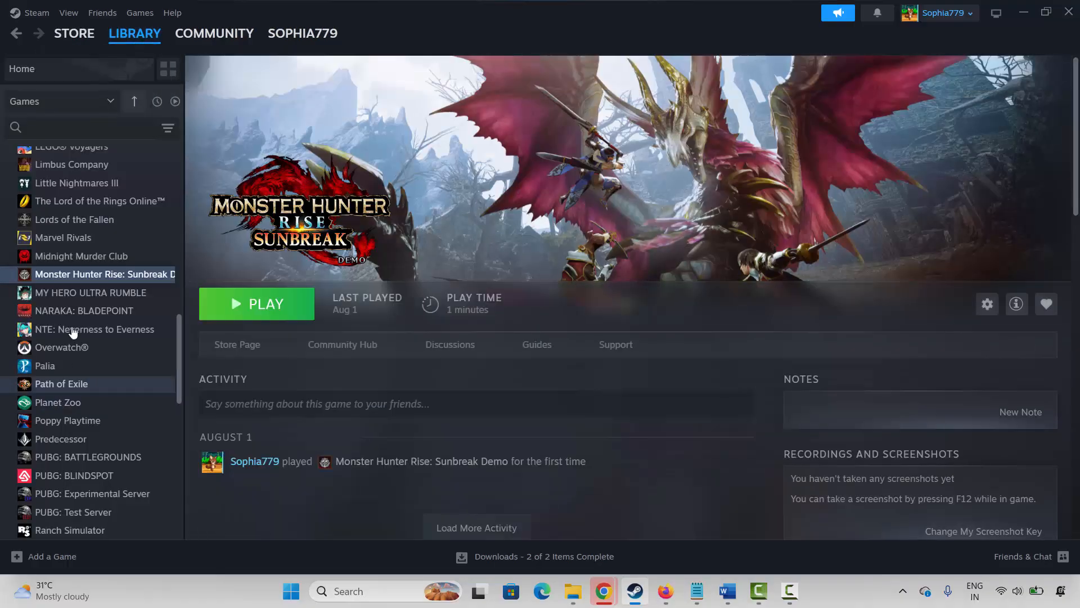
right_click(72, 277)
left_click(101, 378)
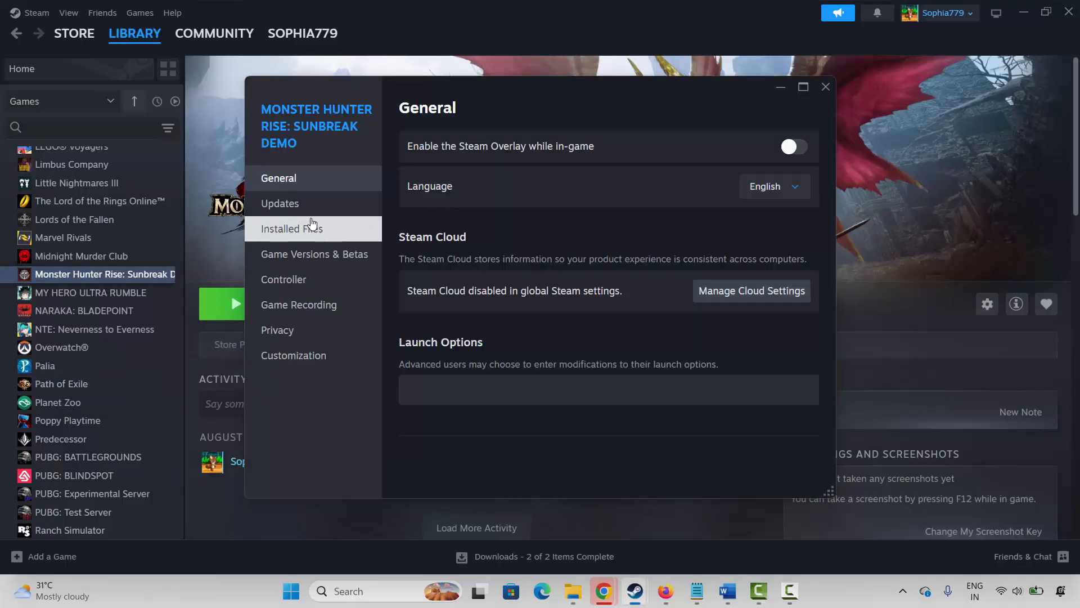
left_click(312, 226)
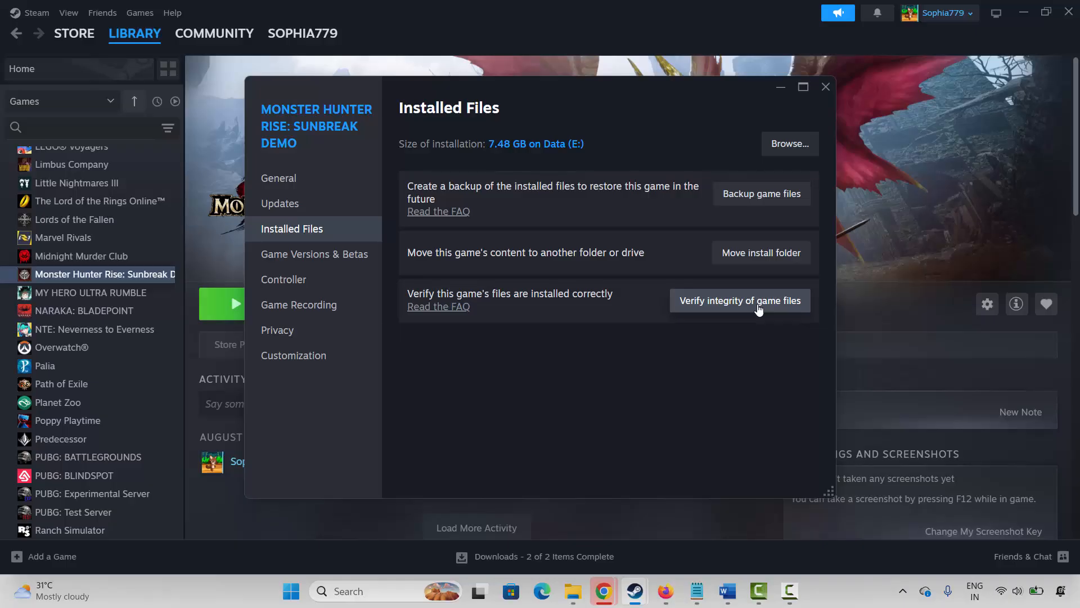
left_click(827, 88)
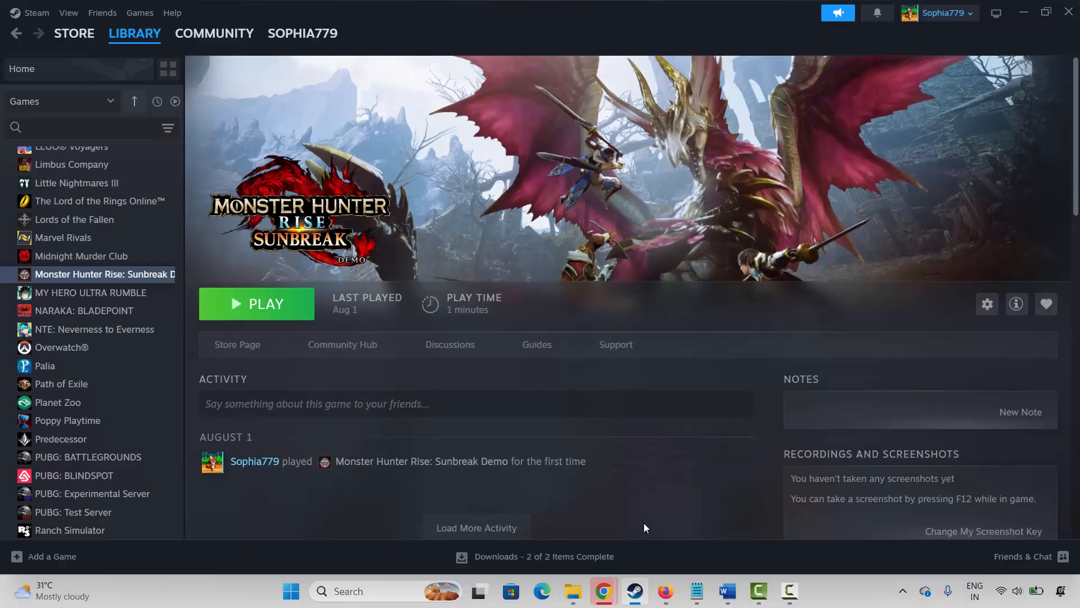
Search automatically for an updated Intel(R) UHD Graphics driver in Device Manager, closing the wizard and Device Manager.
left_click(350, 592)
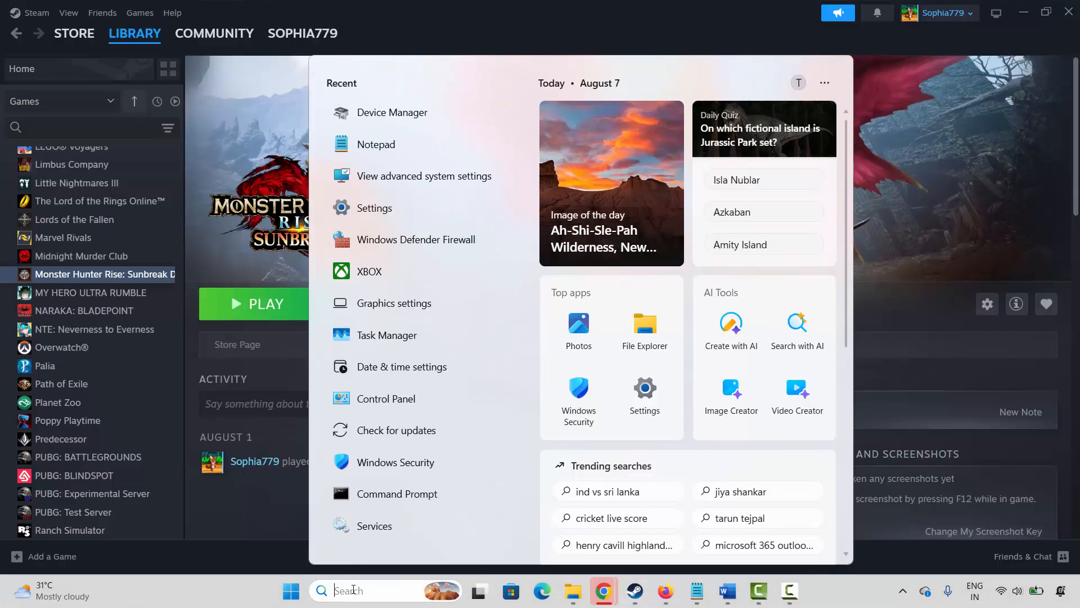
left_click(399, 115)
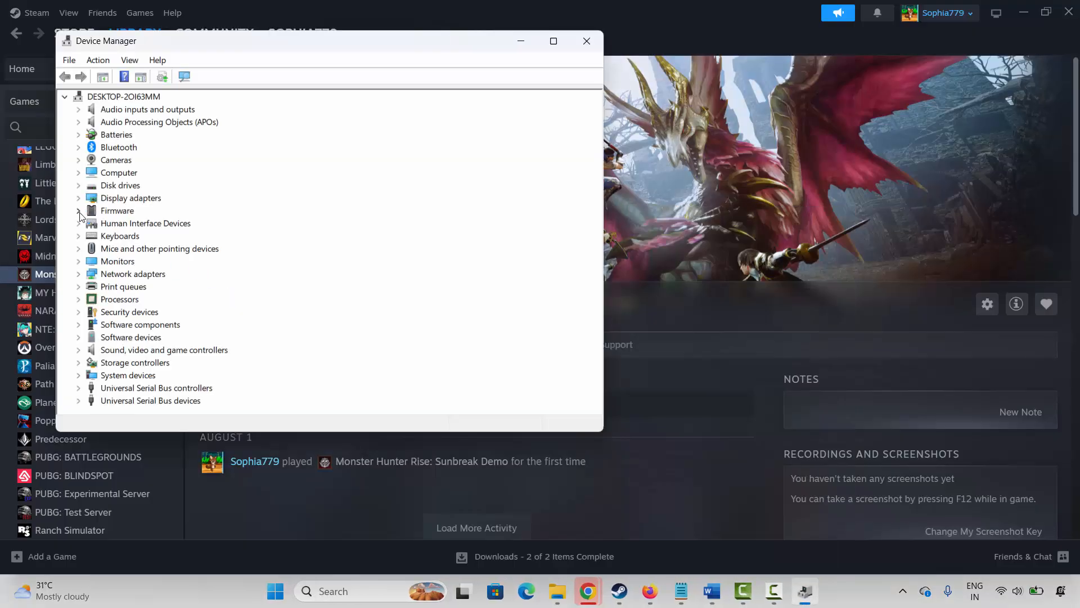
left_click(79, 198)
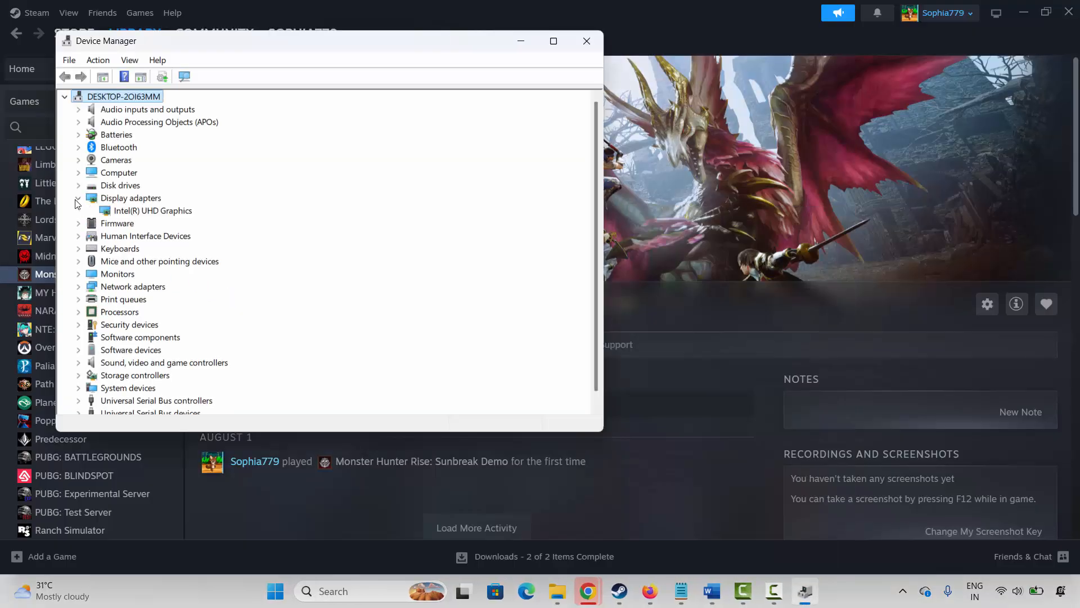
right_click(149, 211)
left_click(174, 224)
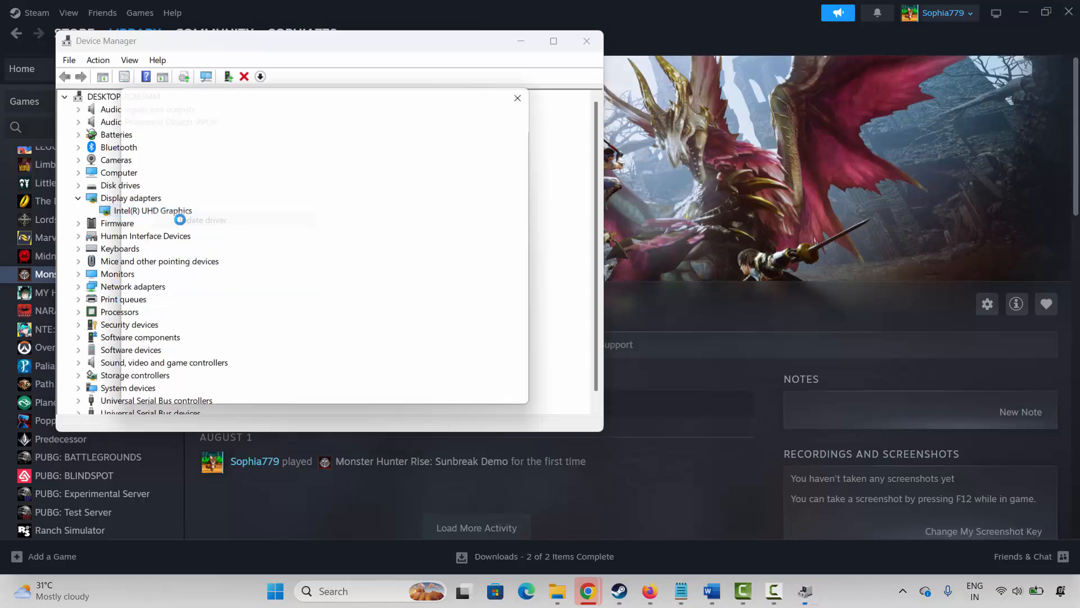
left_click(329, 208)
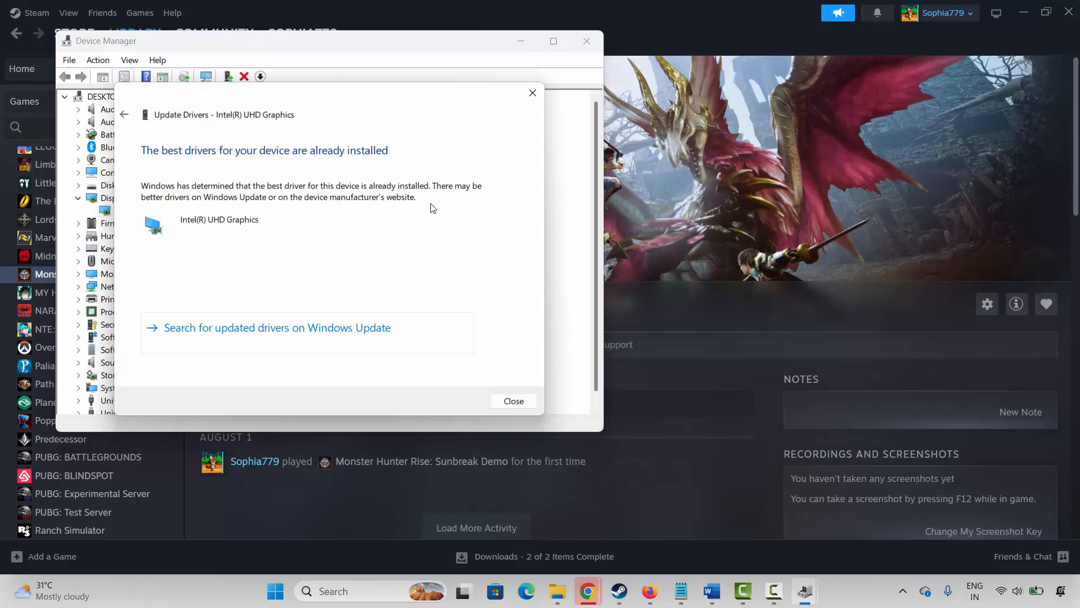
left_click(532, 92)
left_click(586, 42)
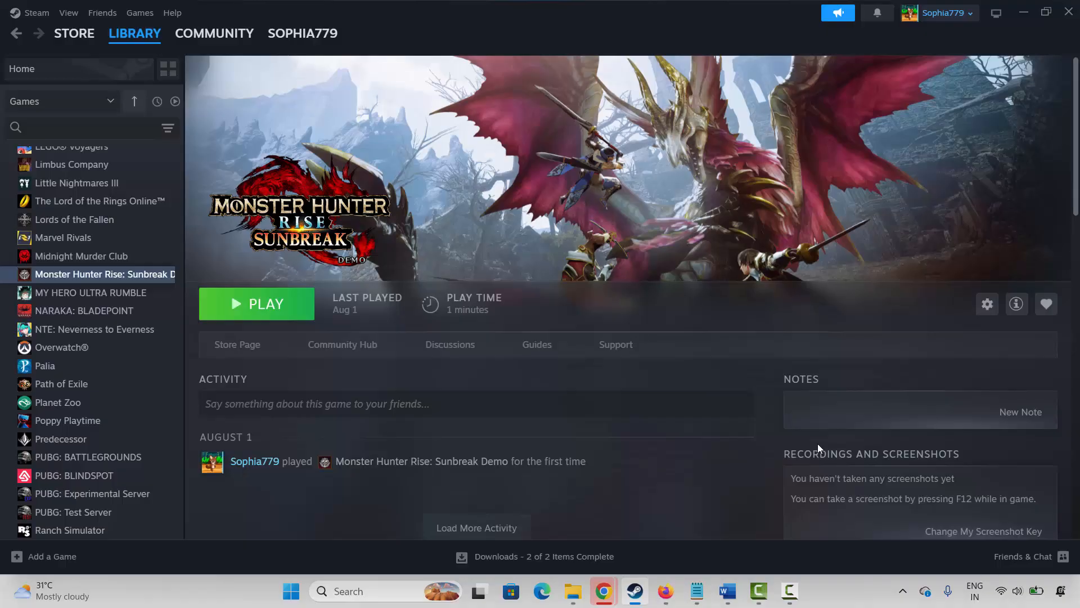
Browse the local files of Monster Hunter Rise: Sunbreak Demo and look at the run-as-administrator option for the MHRiseSunbreakDemo application.
right_click(94, 275)
mouse_move(145, 363)
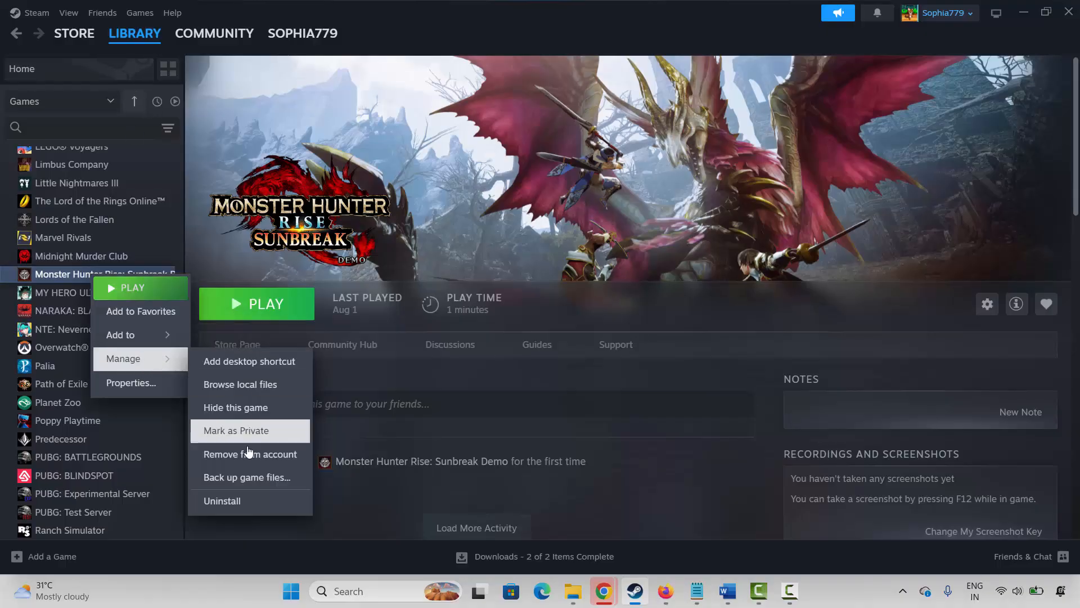
left_click(251, 391)
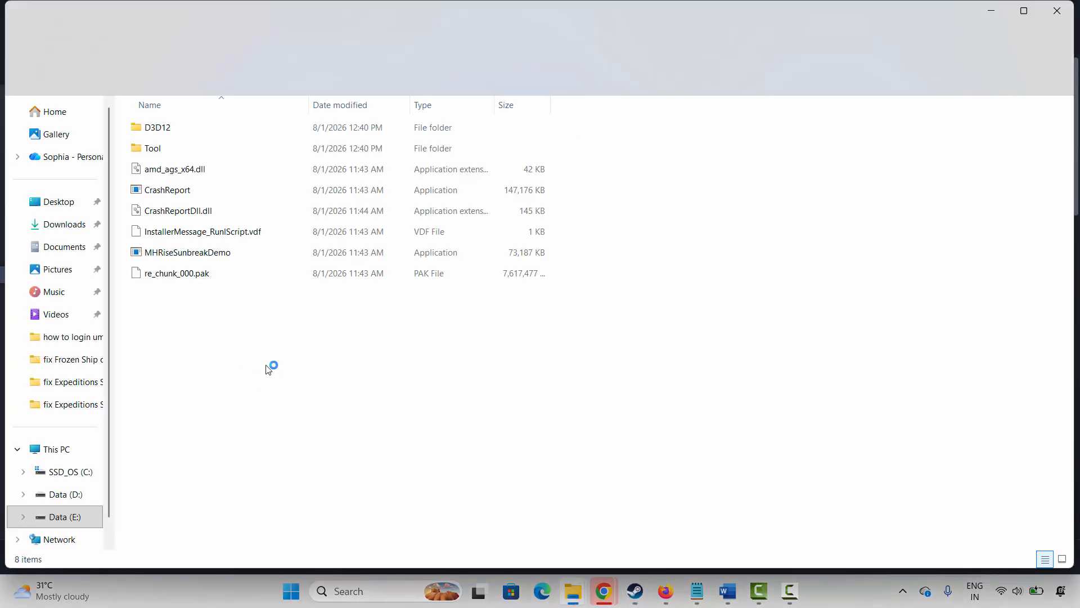
left_click(203, 256)
right_click(204, 255)
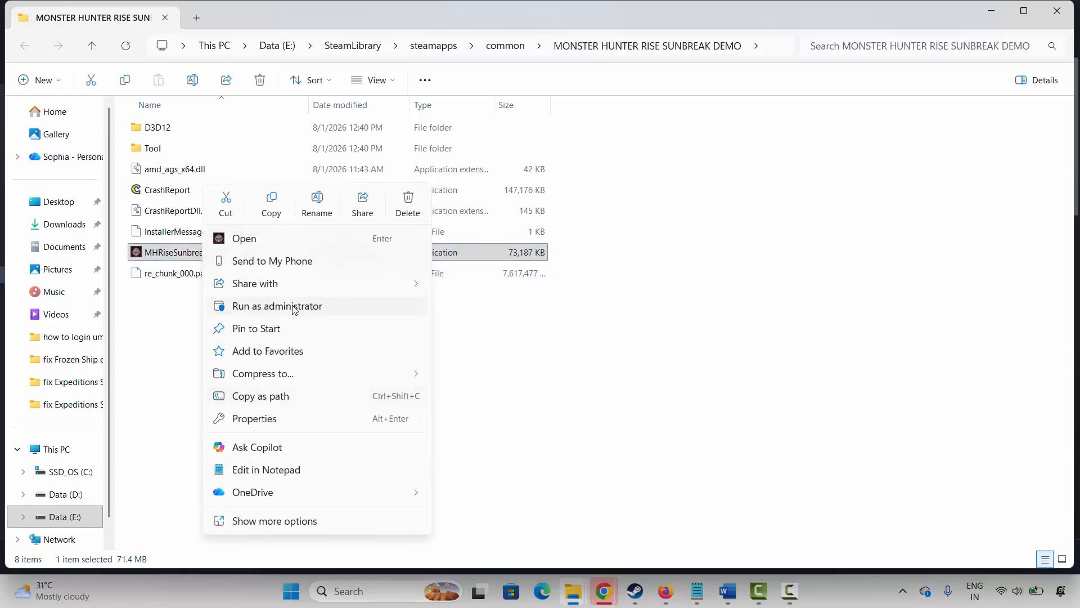
left_click(518, 330)
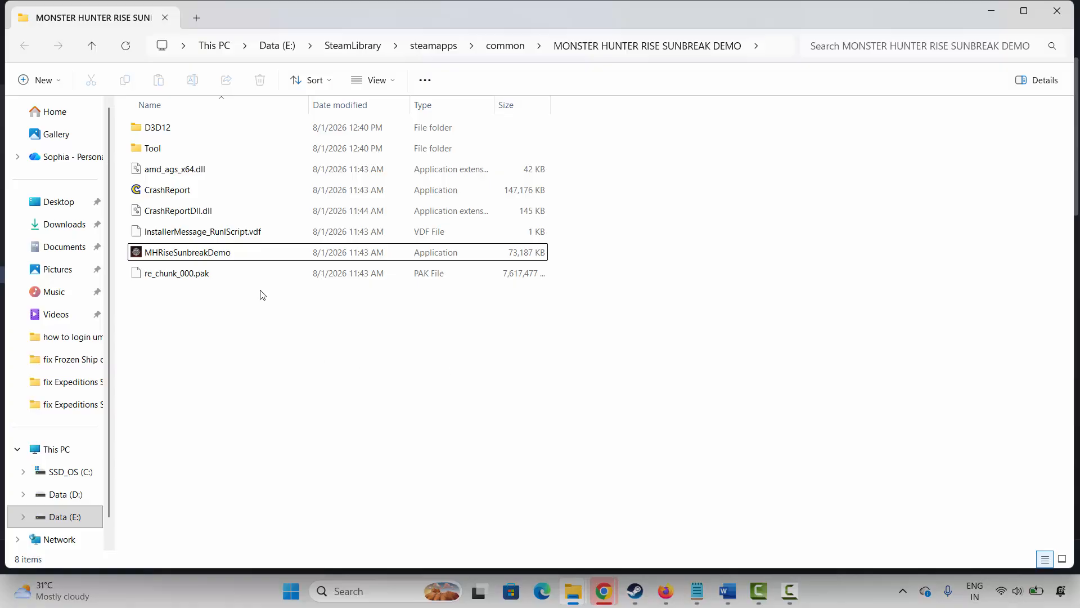
Set MHRiseSunbreakDemo to run as an administrator and in compatibility mode for Windows 8, and apply the settings.
right_click(204, 256)
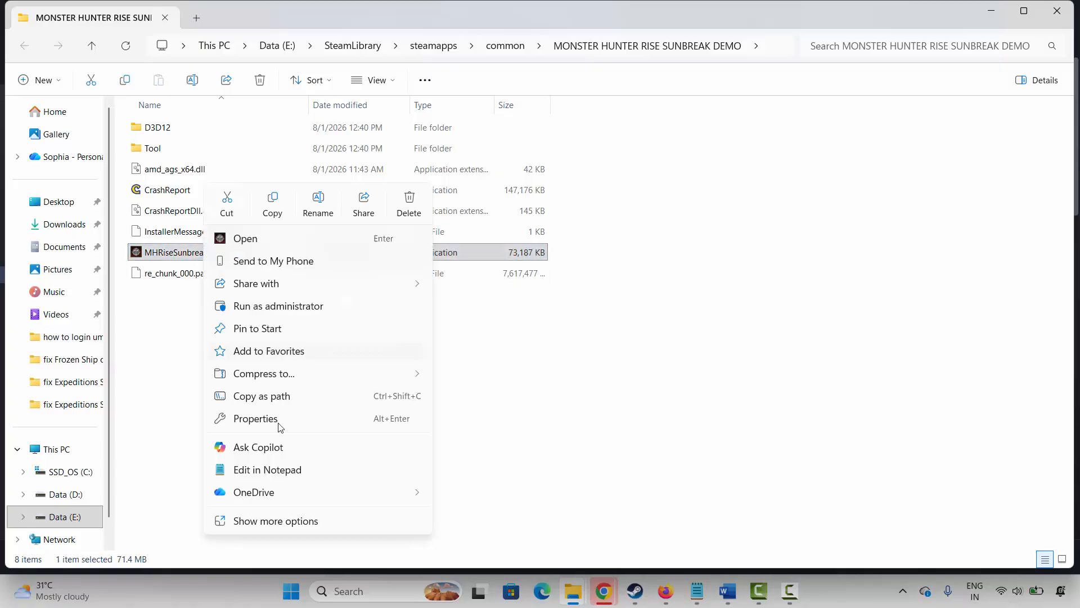
left_click(274, 422)
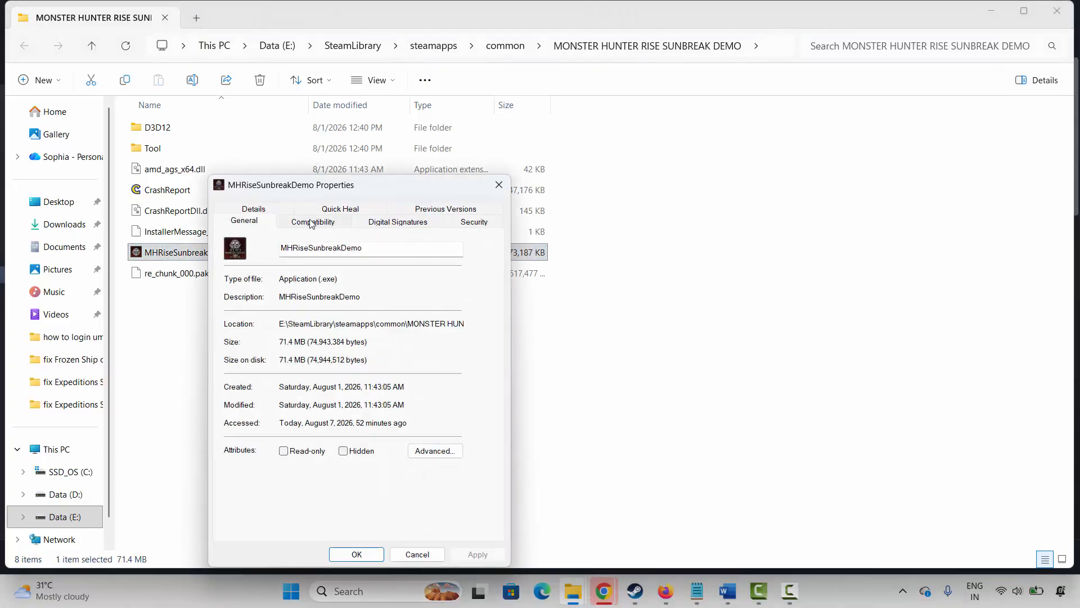
left_click(311, 224)
left_click(237, 443)
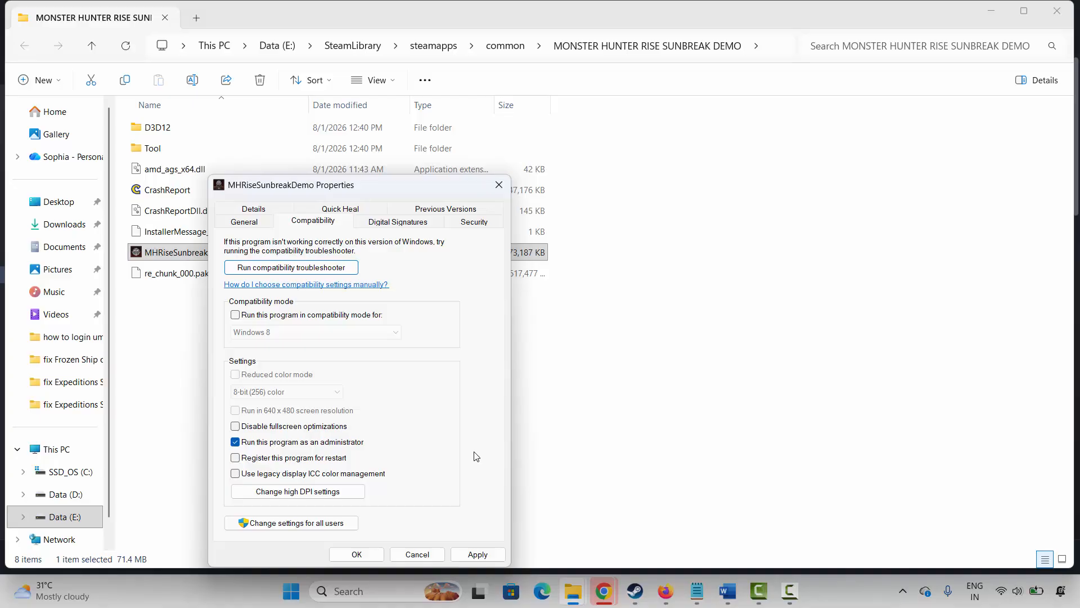
left_click(291, 317)
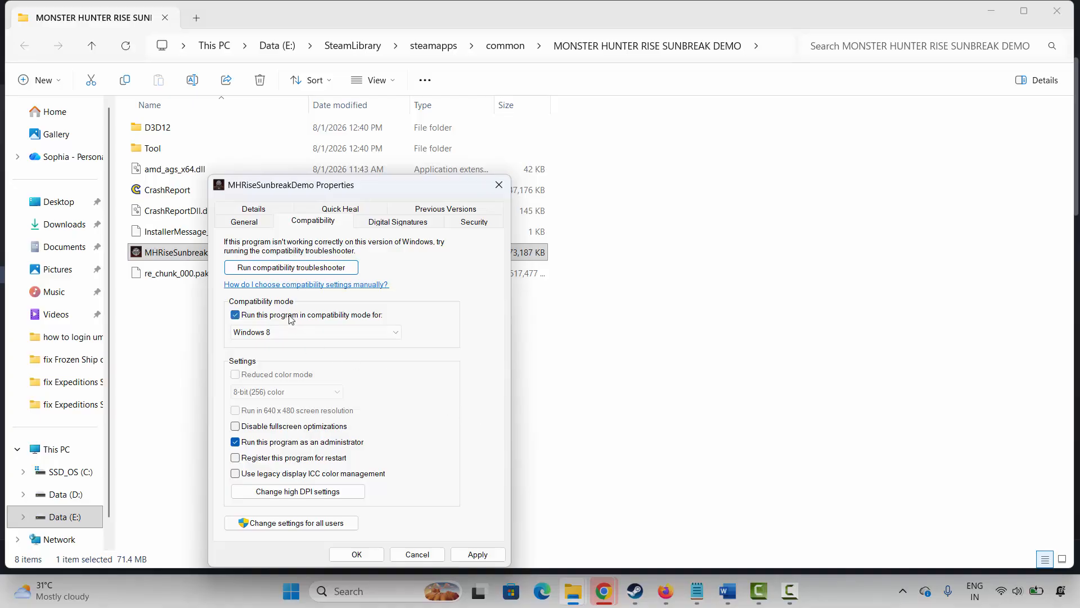
left_click(396, 333)
left_click(395, 332)
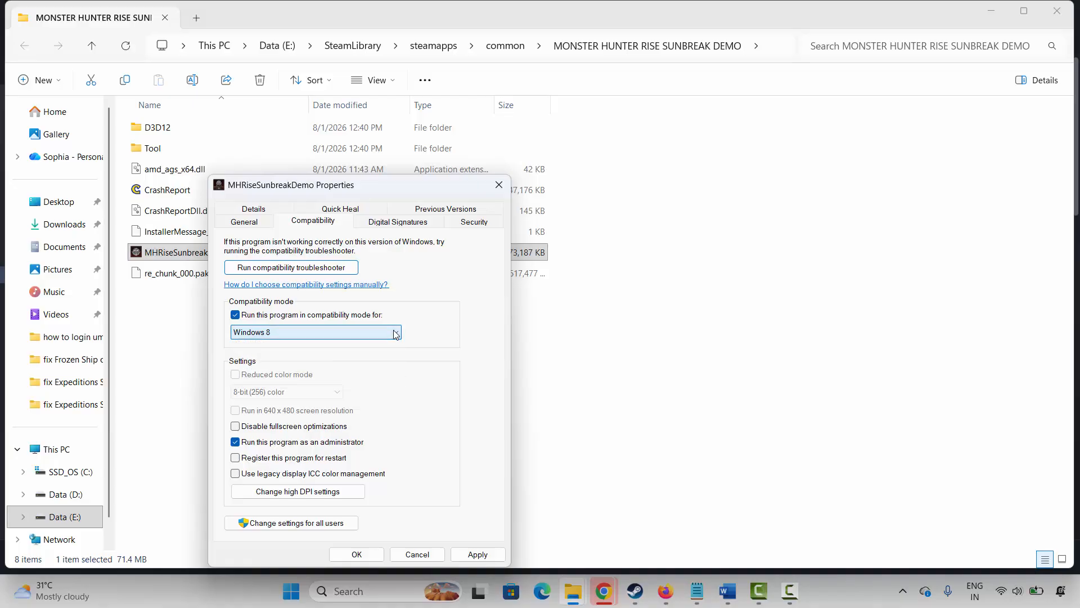
left_click(478, 555)
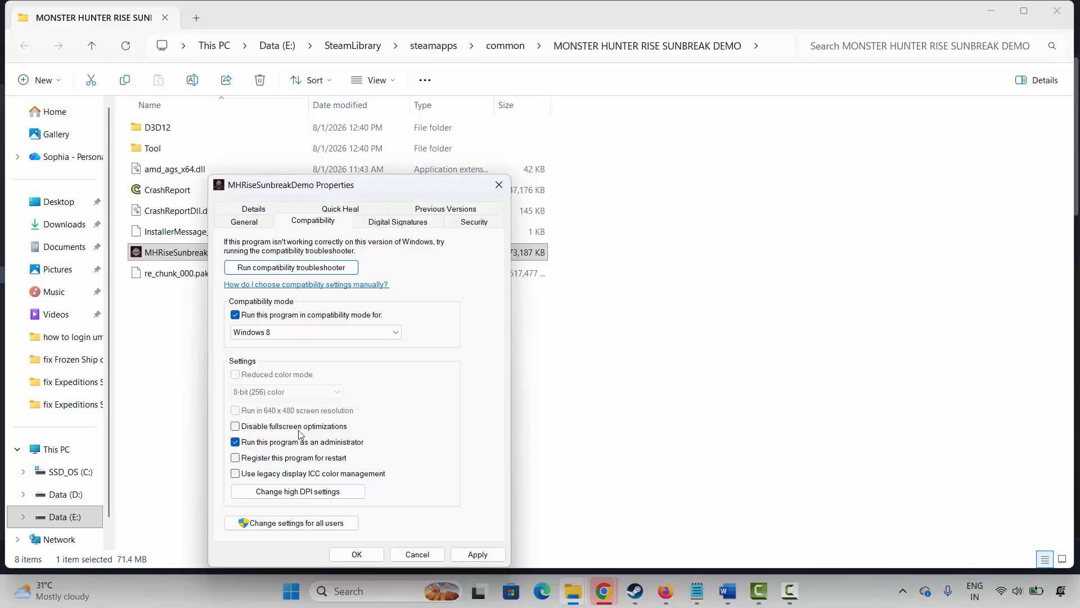
Clear MHRiseSunbreakDemo's compatibility mode, fullscreen optimization and administrator options, and close its properties and the game folder.
left_click(273, 427)
left_click(304, 317)
left_click(298, 428)
left_click(318, 444)
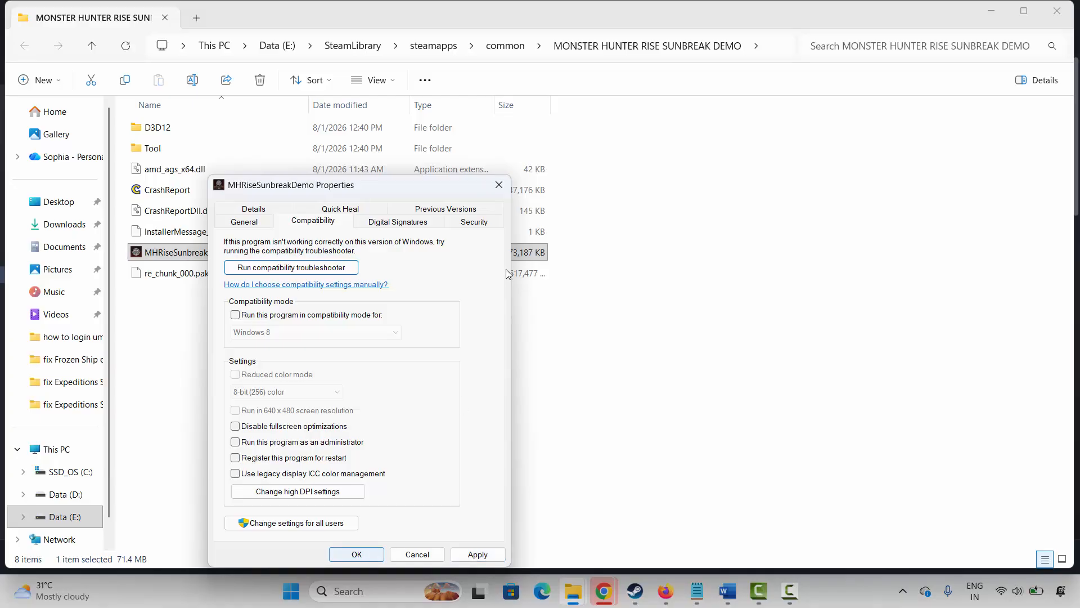
left_click(498, 184)
left_click(1057, 11)
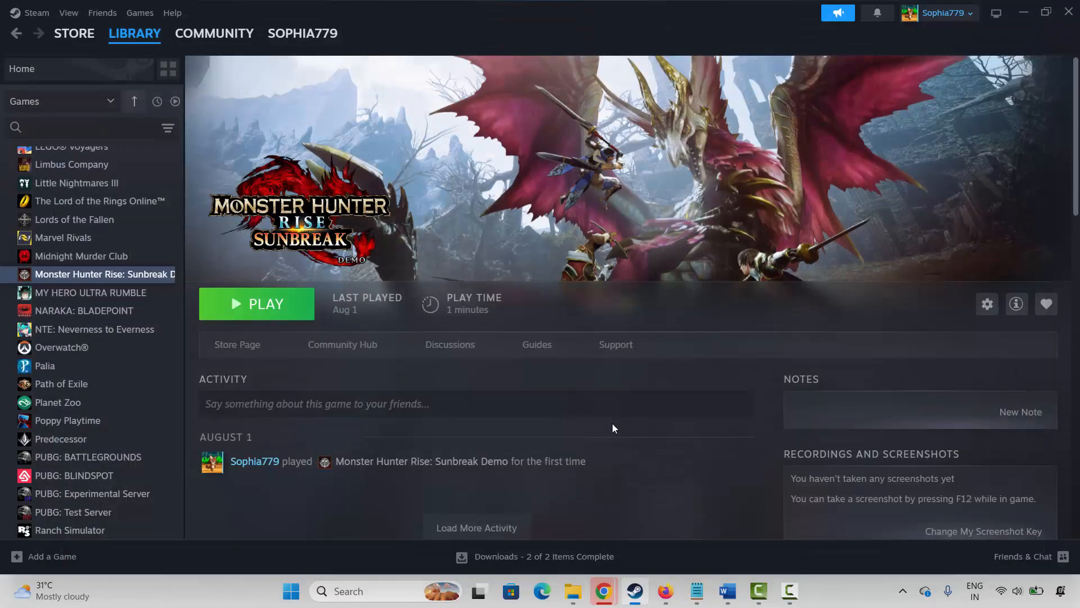
Open the firewall's allowed apps list from Windows Security and unlock its settings for changes.
left_click(344, 590)
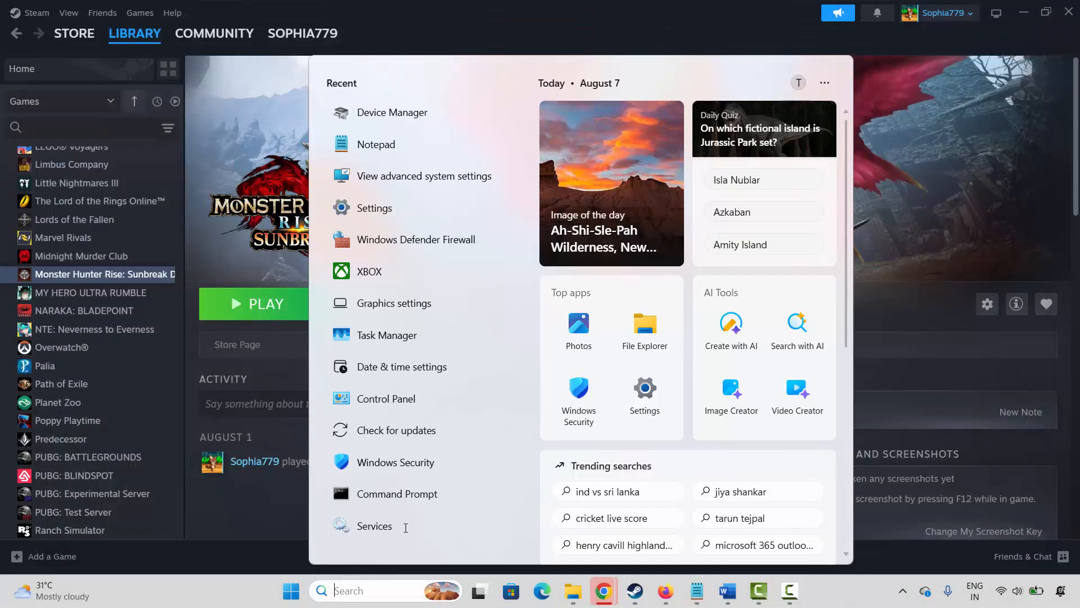
left_click(405, 462)
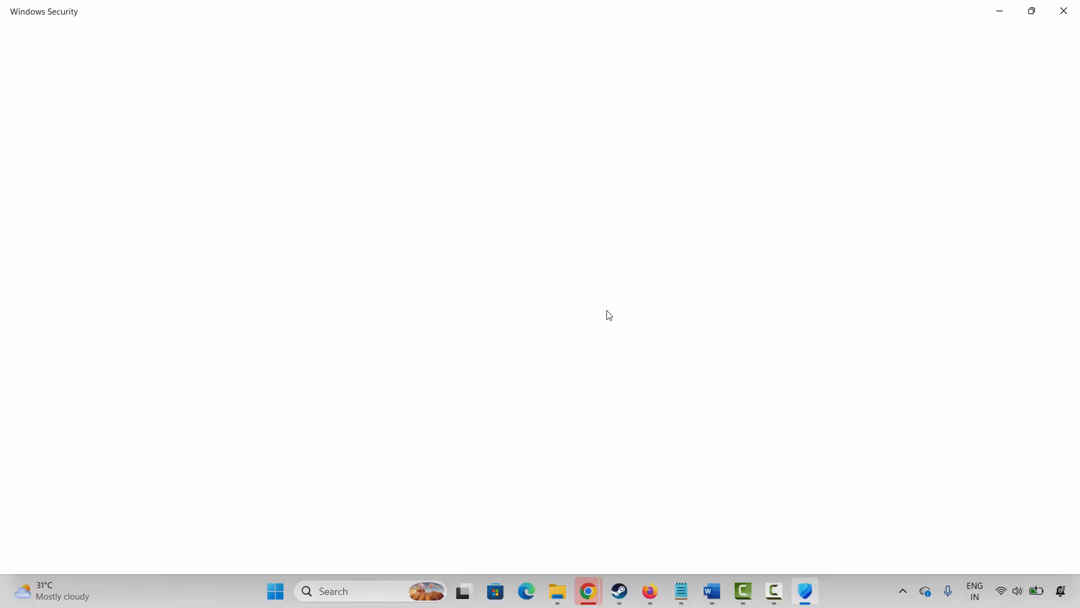
left_click(618, 234)
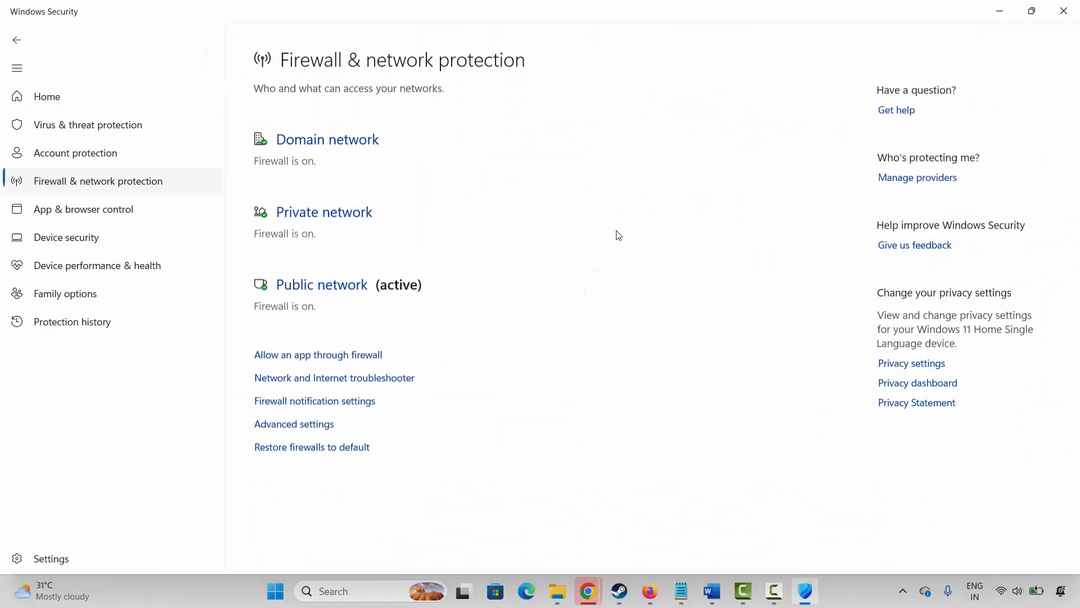
left_click(348, 347)
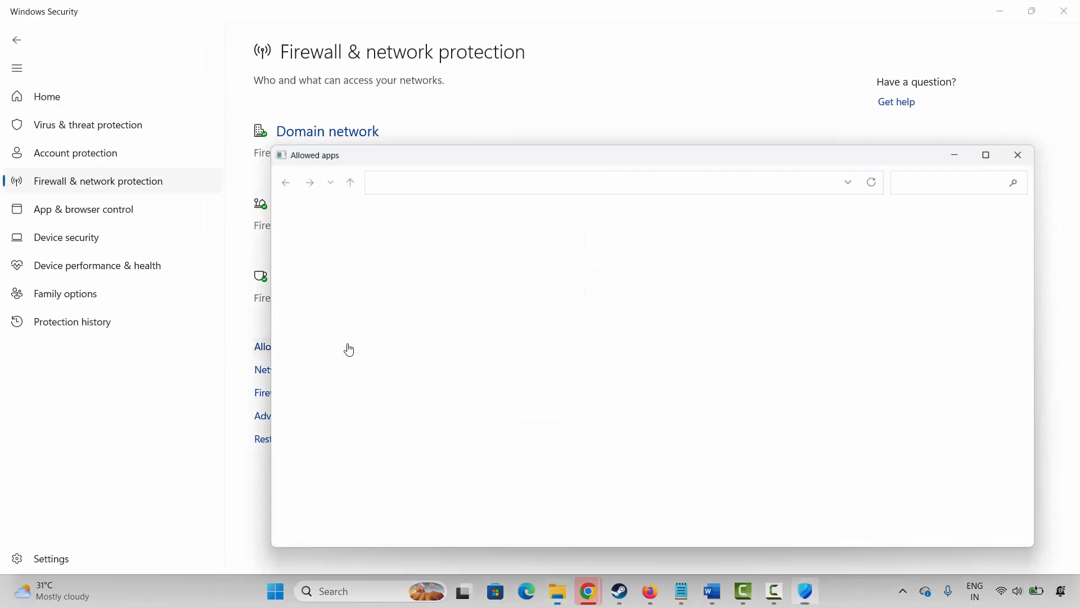
left_click(815, 251)
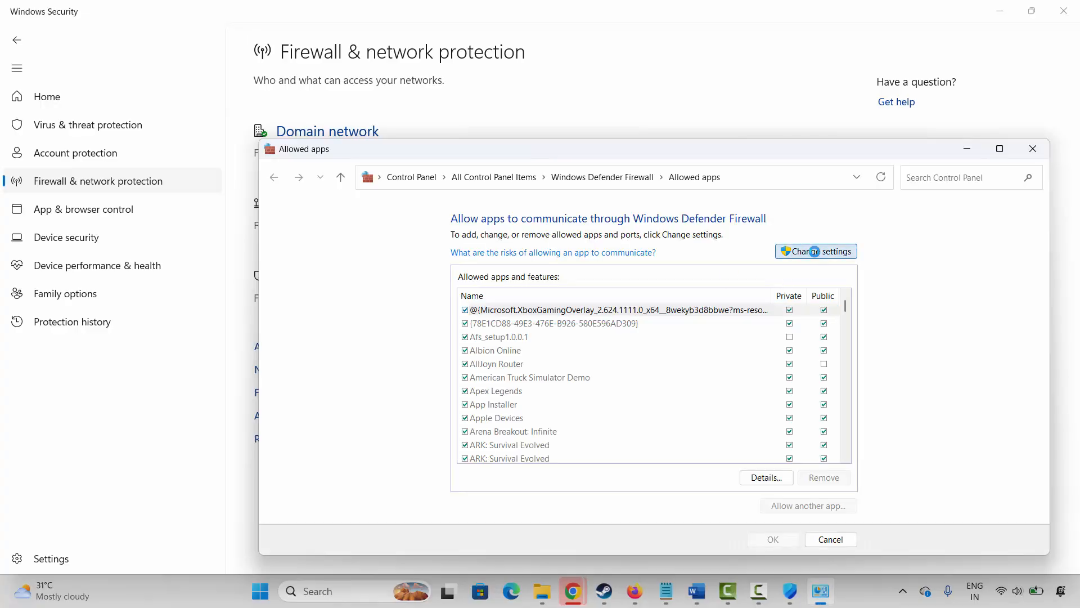
Look through the allowed apps list, browse for another application to allow through the firewall, and cancel adding it.
scroll(565, 383, "down", 4)
scroll(566, 398, "down", 15)
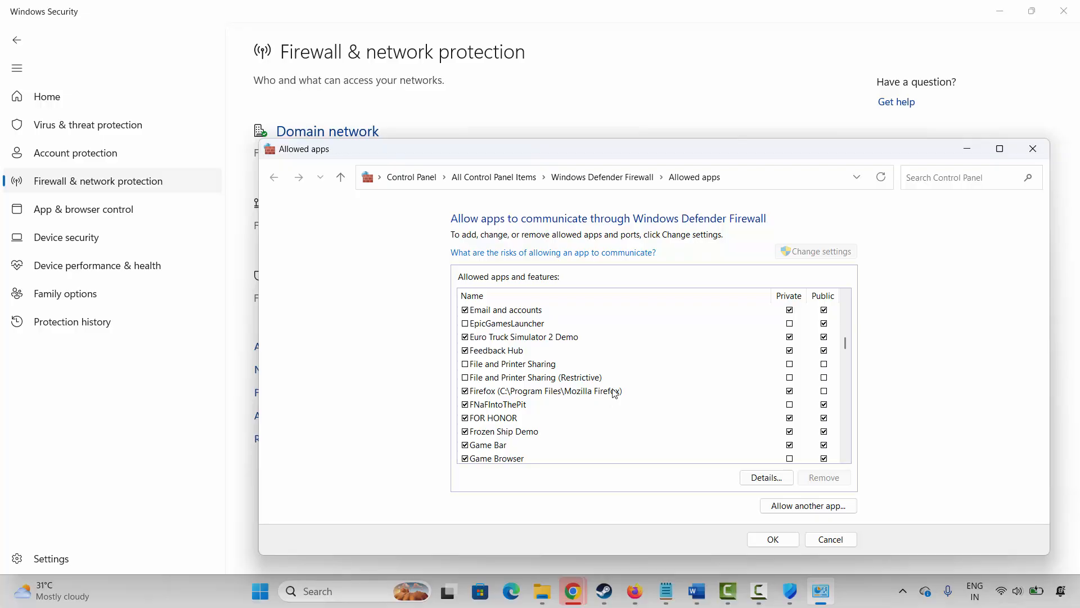
scroll(616, 397, "down", 3)
scroll(657, 410, "down", 3)
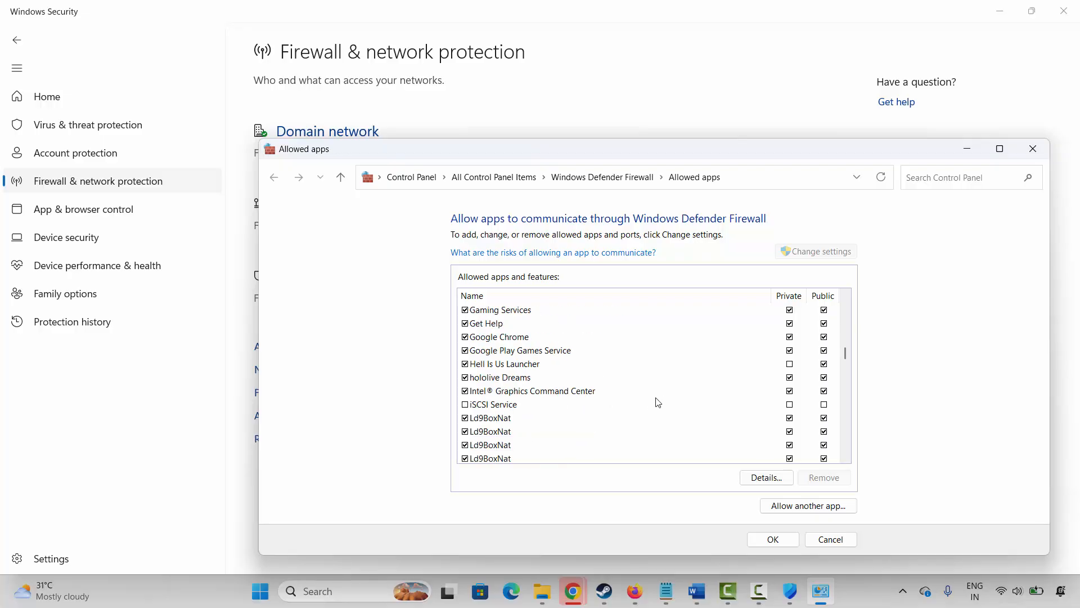
left_click(813, 506)
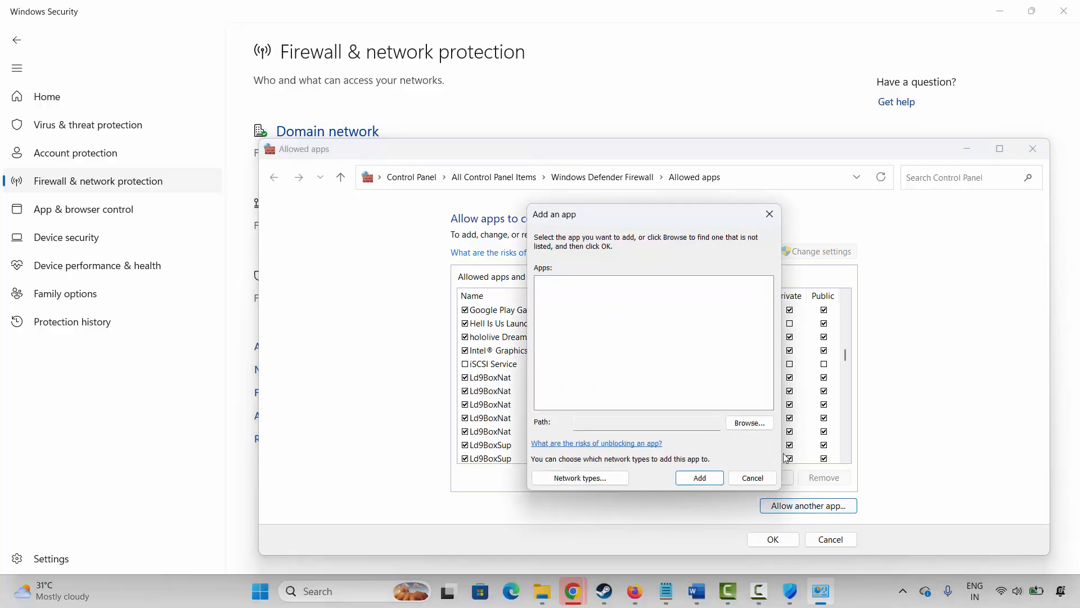
left_click(750, 422)
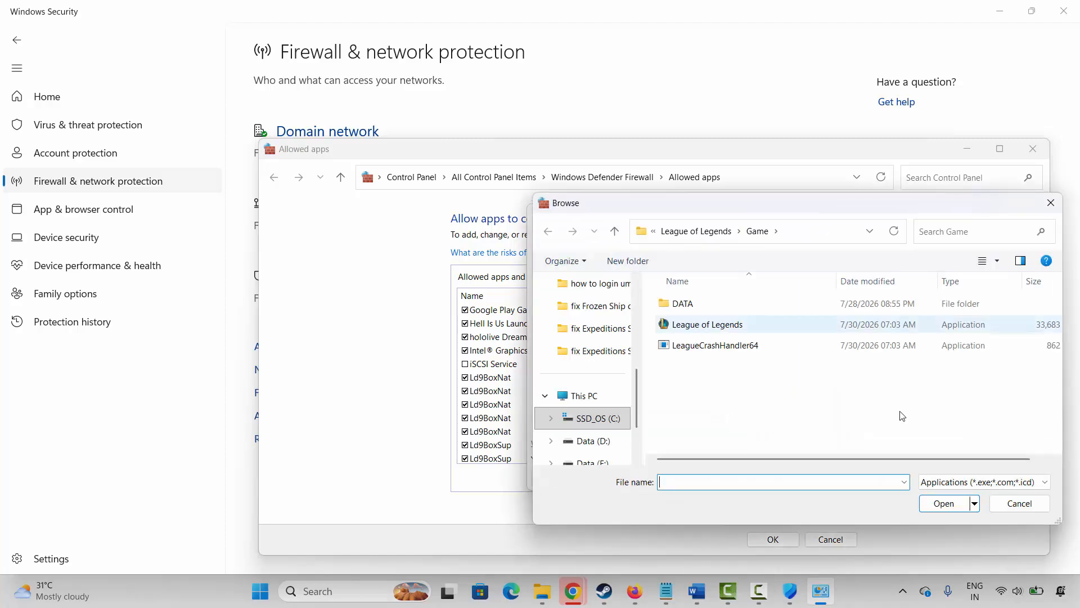
left_click(1019, 503)
left_click(753, 478)
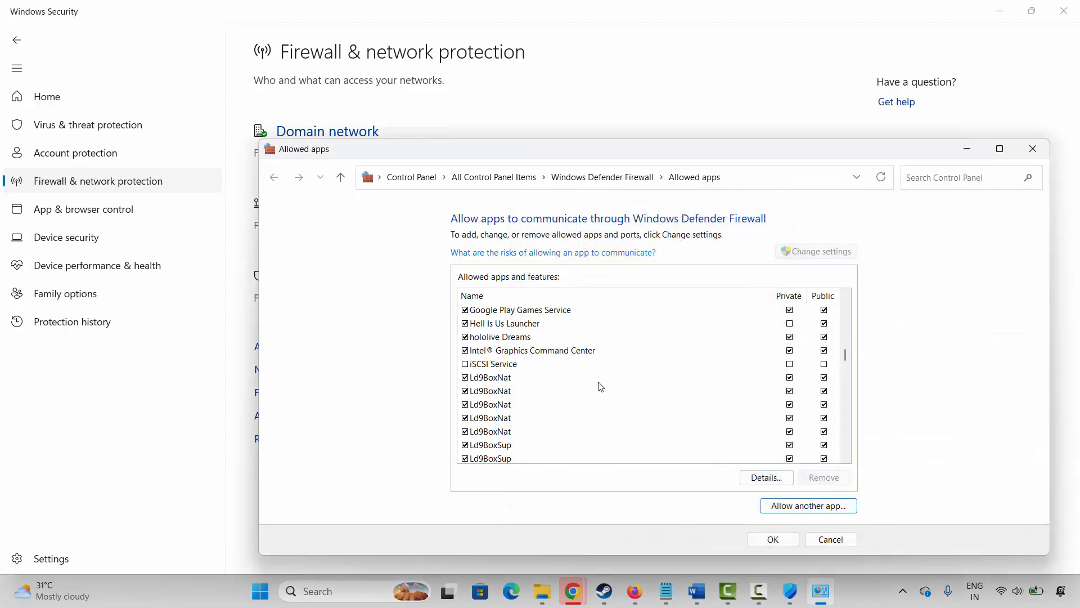
Highlight hololive Dreams in the allowed apps list, cancel the list without changes and close Windows Security.
left_click(513, 336)
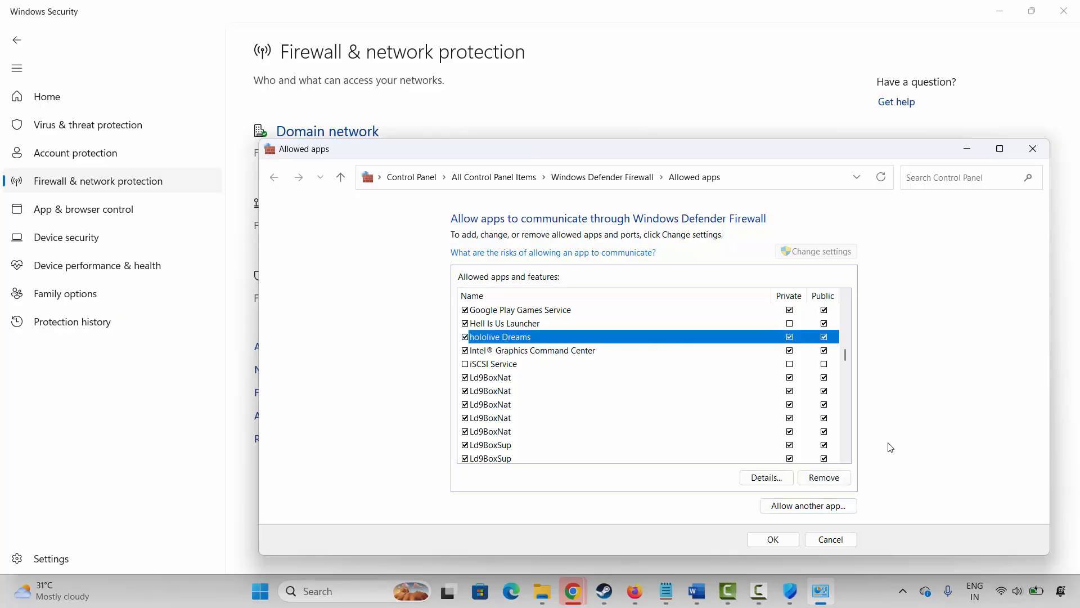
left_click(837, 540)
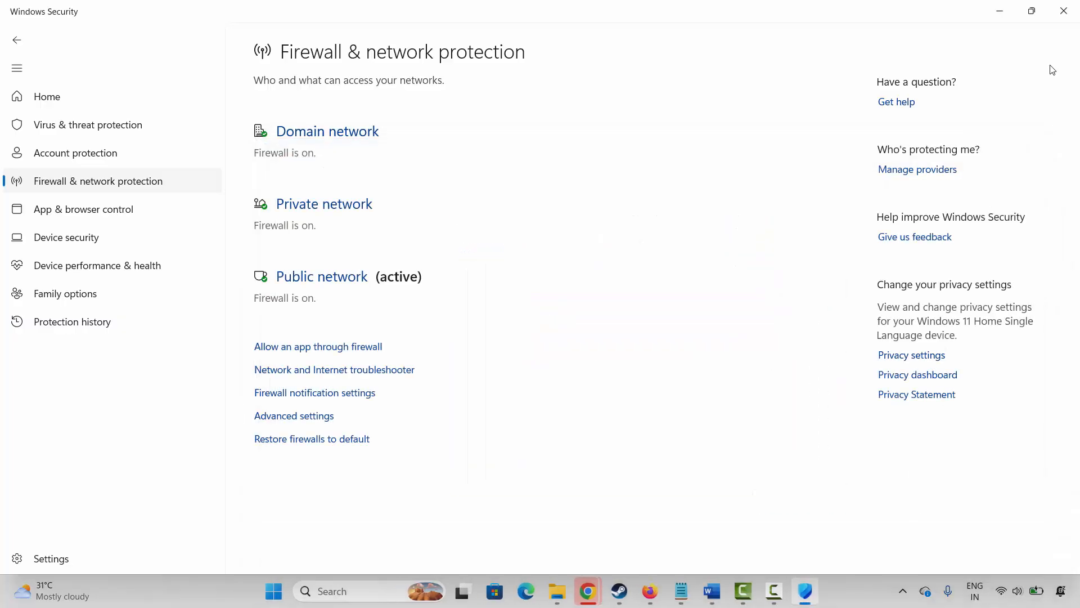
left_click(1063, 11)
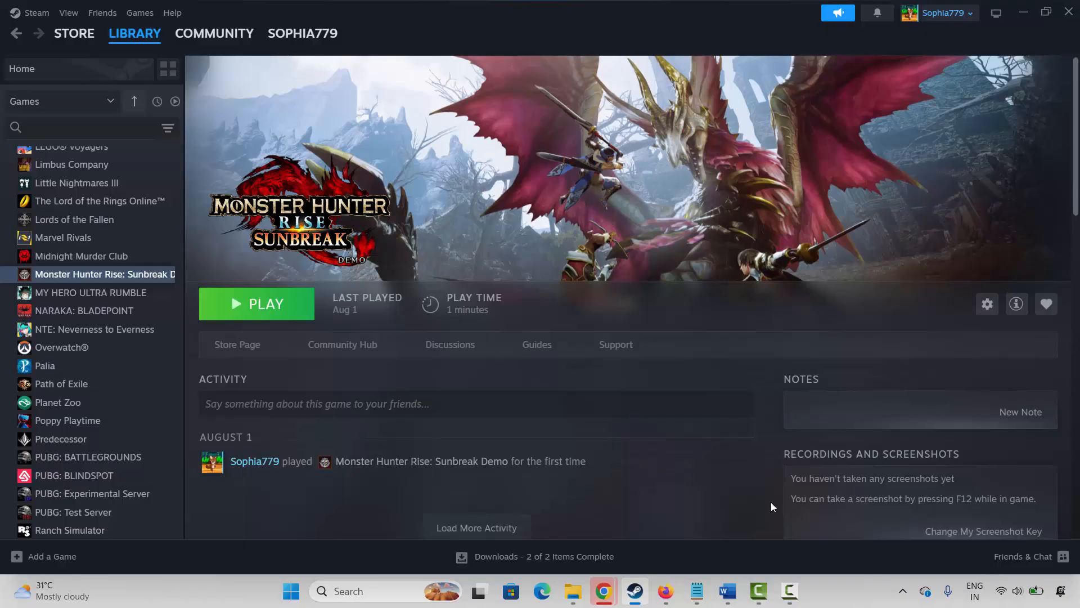
Examine the launch options in the properties of Monster Hunter Rise: Sunbreak Demo, and close the properties.
right_click(96, 278)
left_click(163, 395)
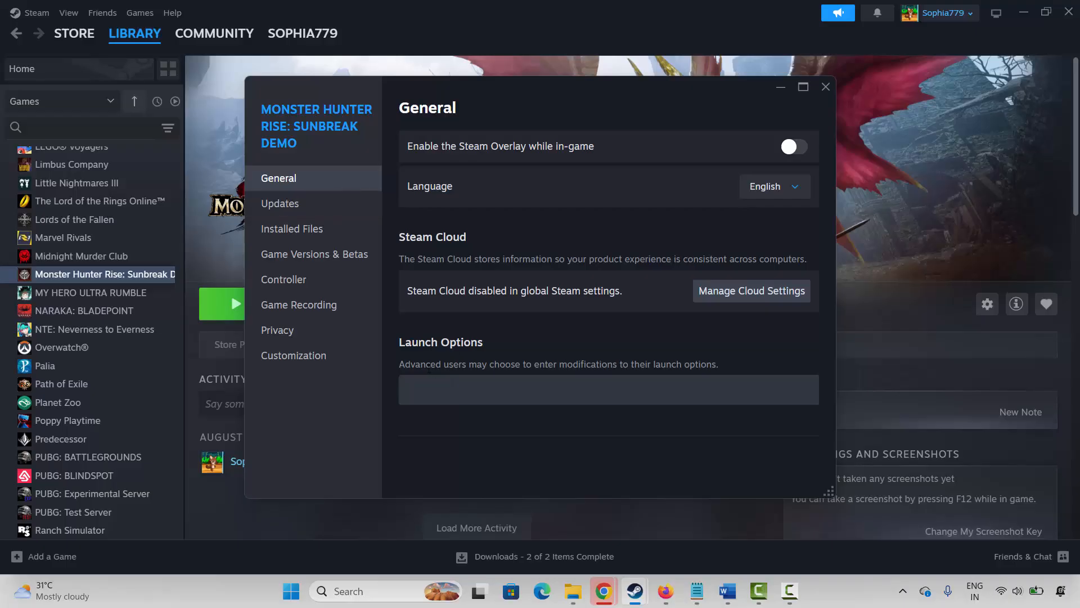
left_click(415, 393)
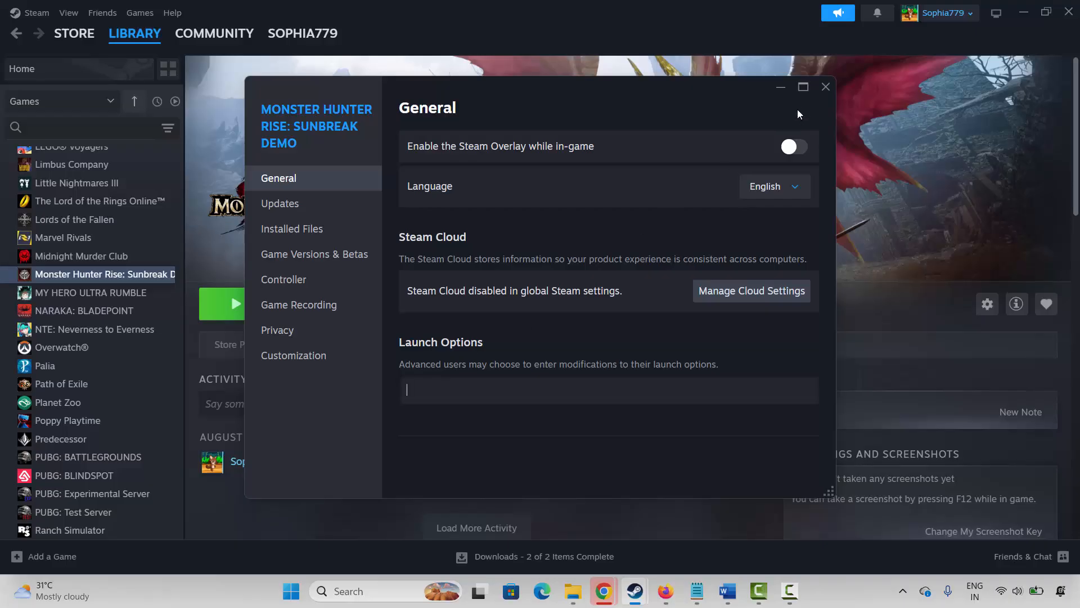
left_click(826, 87)
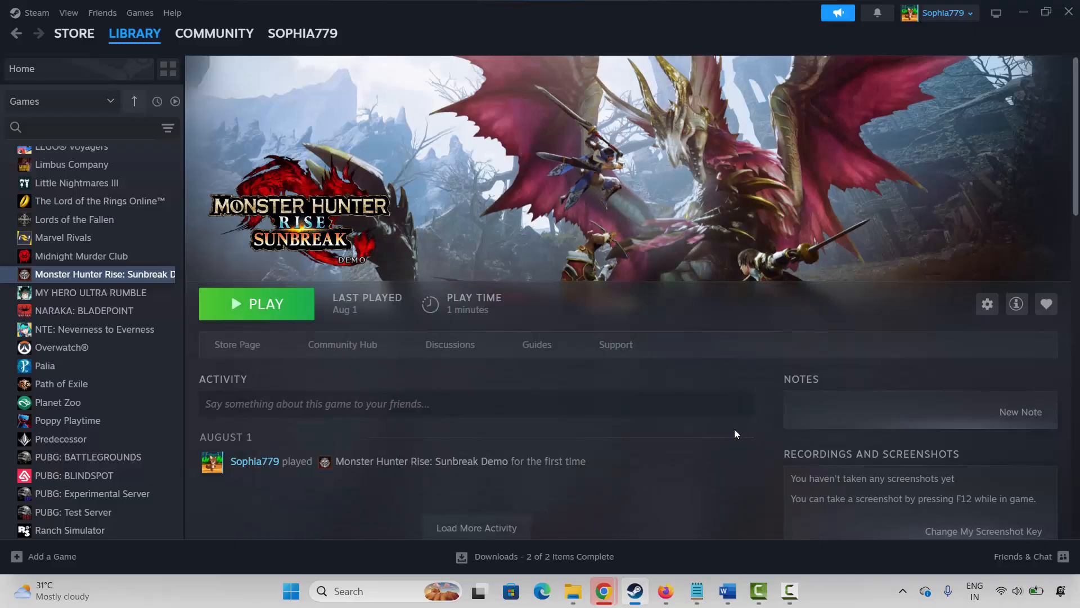
Toggle the in-game Steam Overlay of Monster Hunter Rise: Sunbreak Demo on and back off, and close its properties.
right_click(102, 277)
left_click(156, 386)
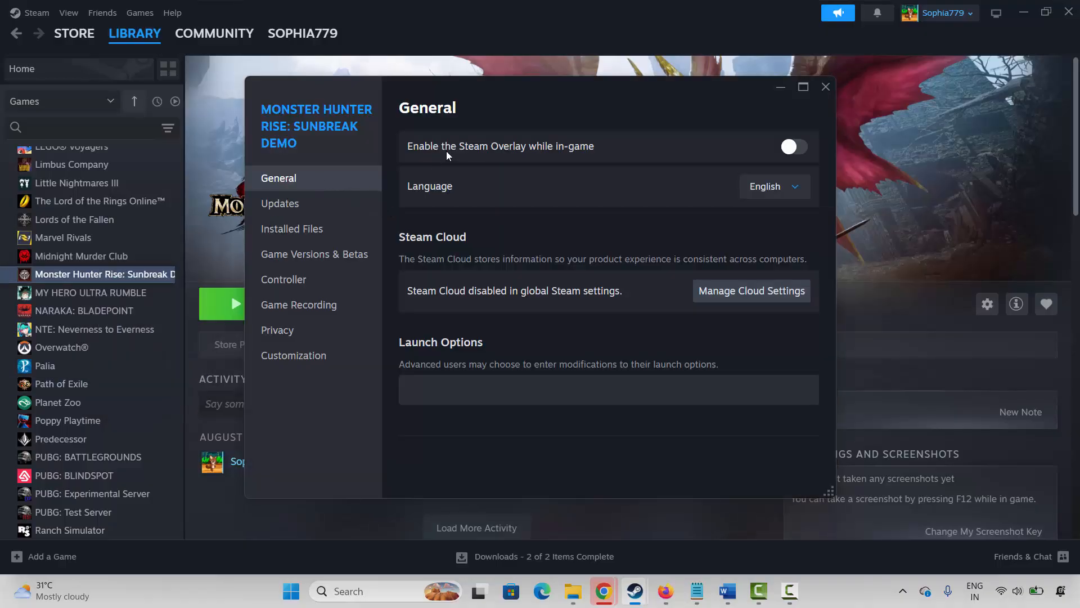
left_click(801, 156)
left_click(797, 156)
left_click(825, 90)
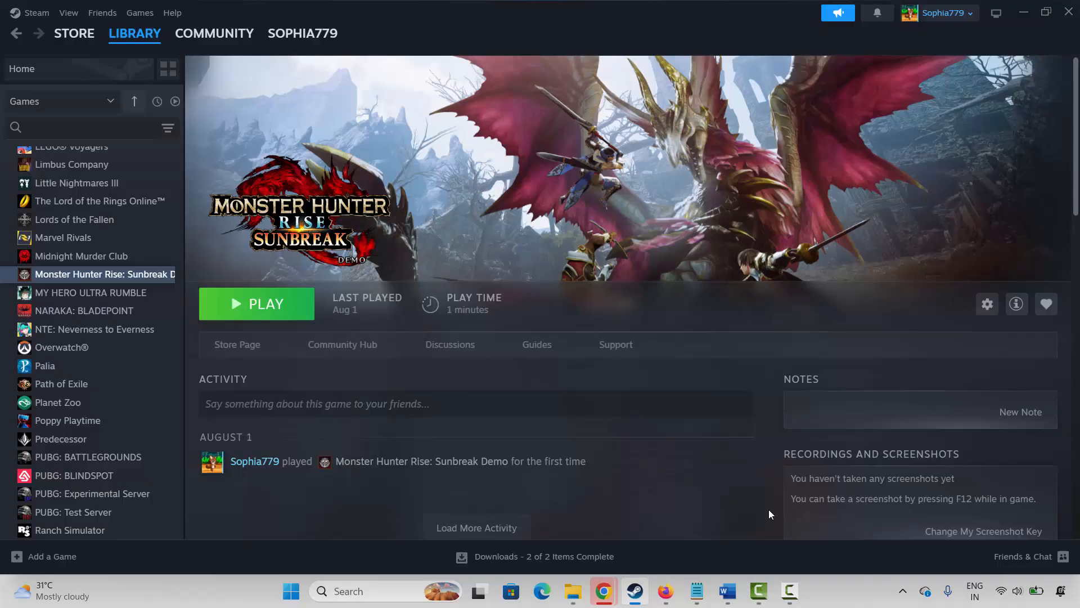
Open the virtual memory settings from the advanced system settings' performance options and select drive C: [SSD_OS].
left_click(357, 588)
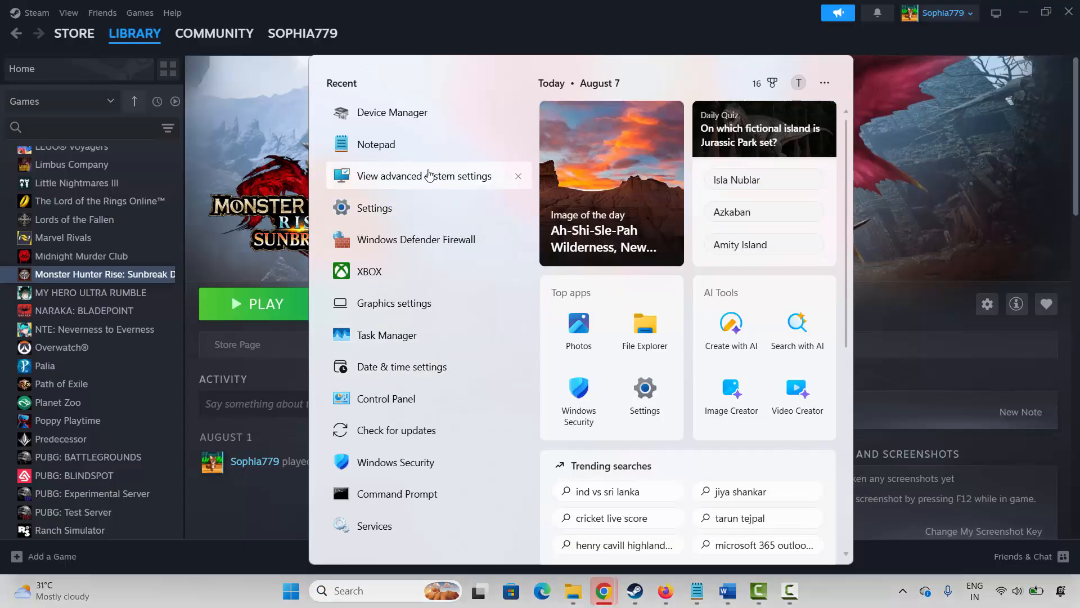
left_click(431, 173)
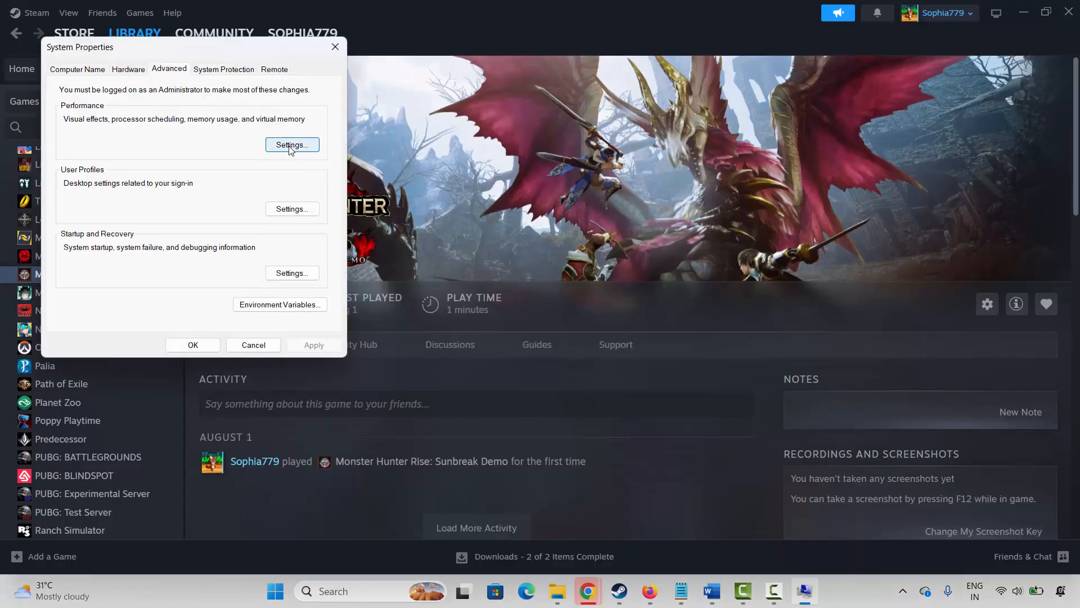
left_click(292, 145)
left_click(137, 120)
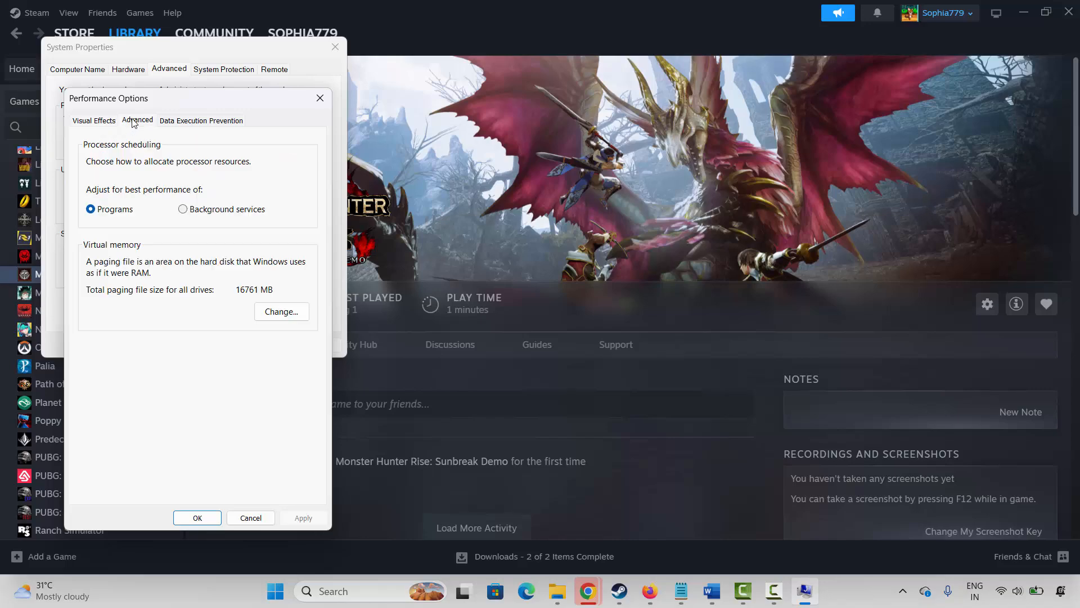
left_click(280, 313)
left_click(137, 220)
left_click(134, 230)
left_click(133, 208)
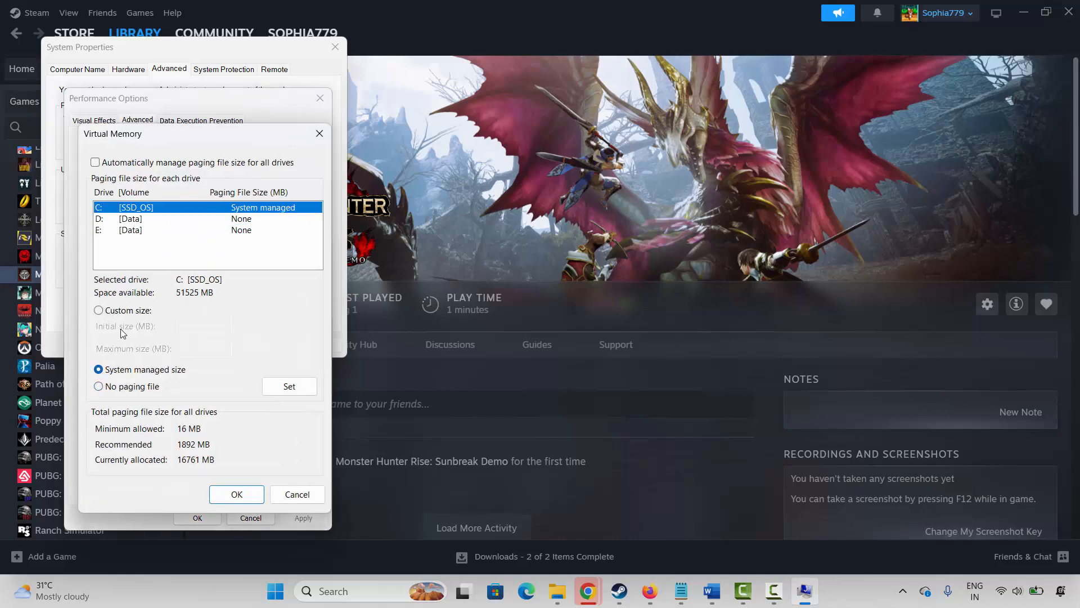
Enter a custom initial paging file size of 12288 MB for drive C:, cancel the change and close the system settings.
left_click(99, 311)
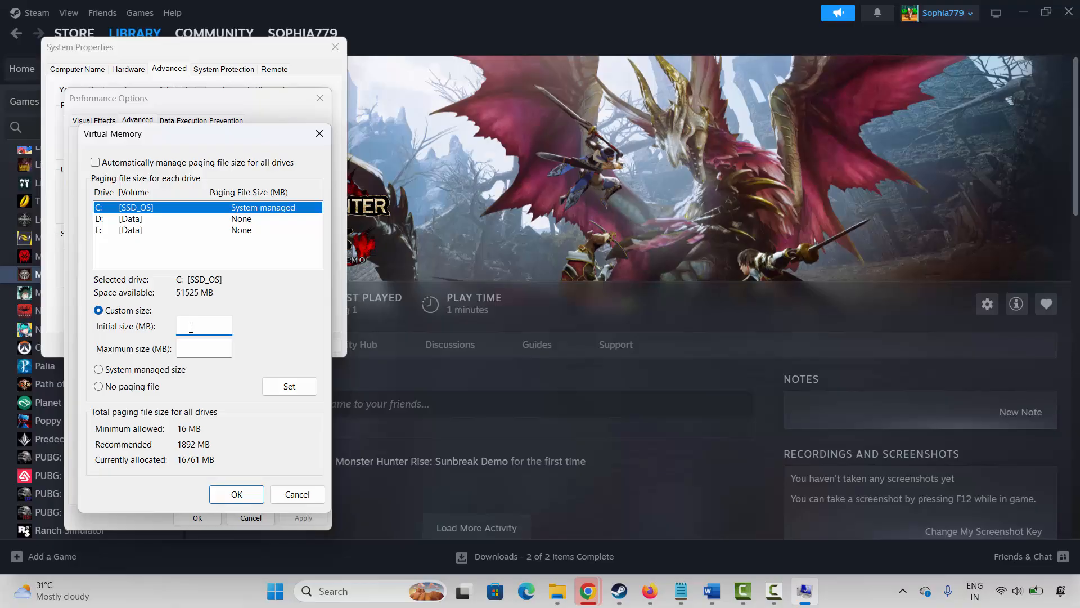
type("12288")
key("Tab")
left_click(287, 494)
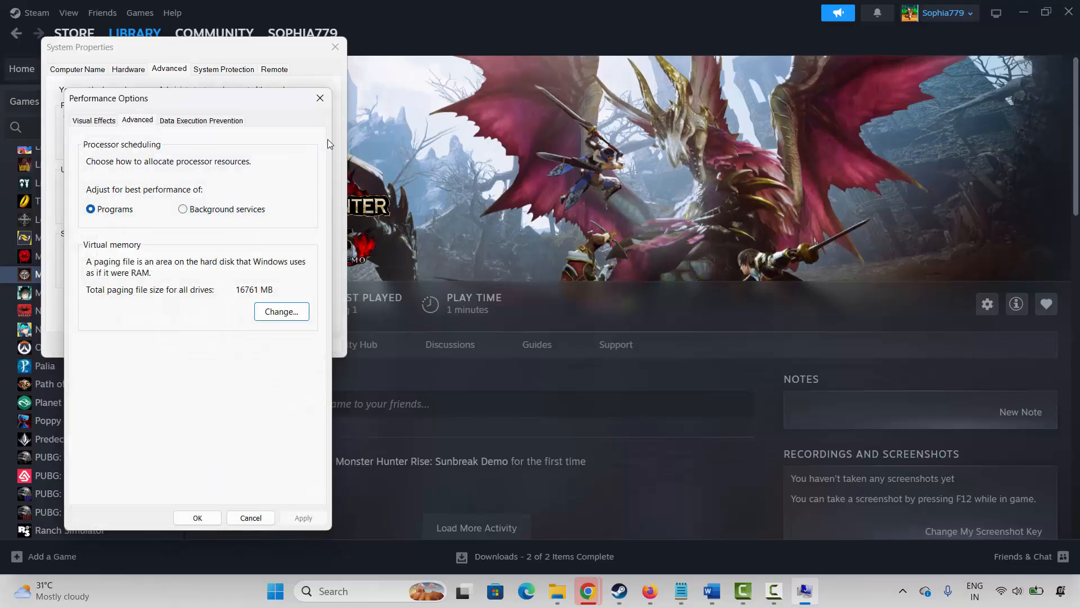
left_click(320, 98)
left_click(335, 47)
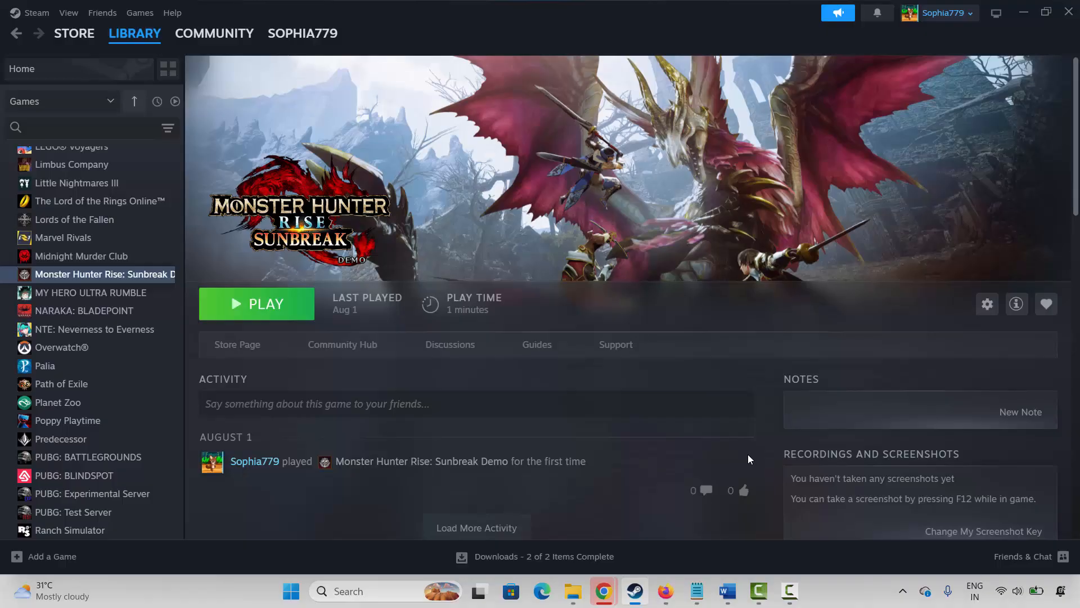
Open Windows Update, start a check for updates and close Settings.
left_click(354, 591)
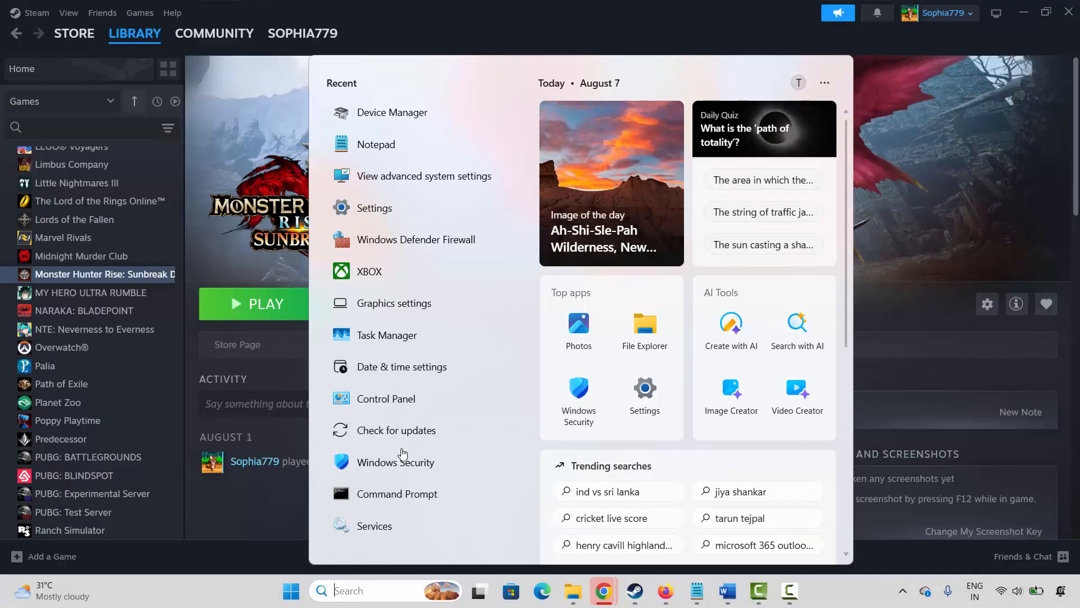
left_click(506, 430)
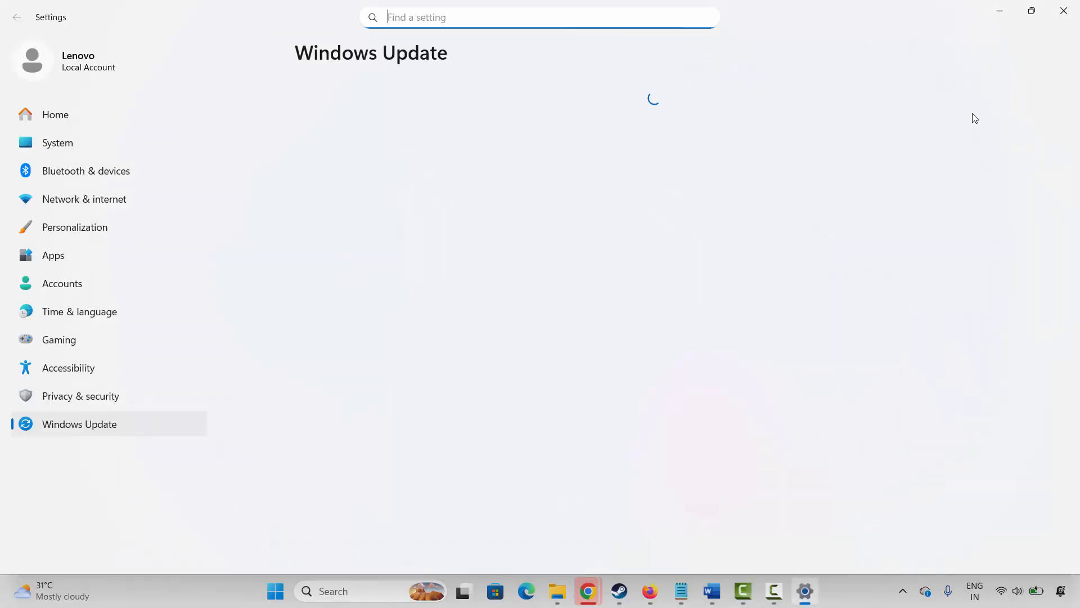
left_click(969, 113)
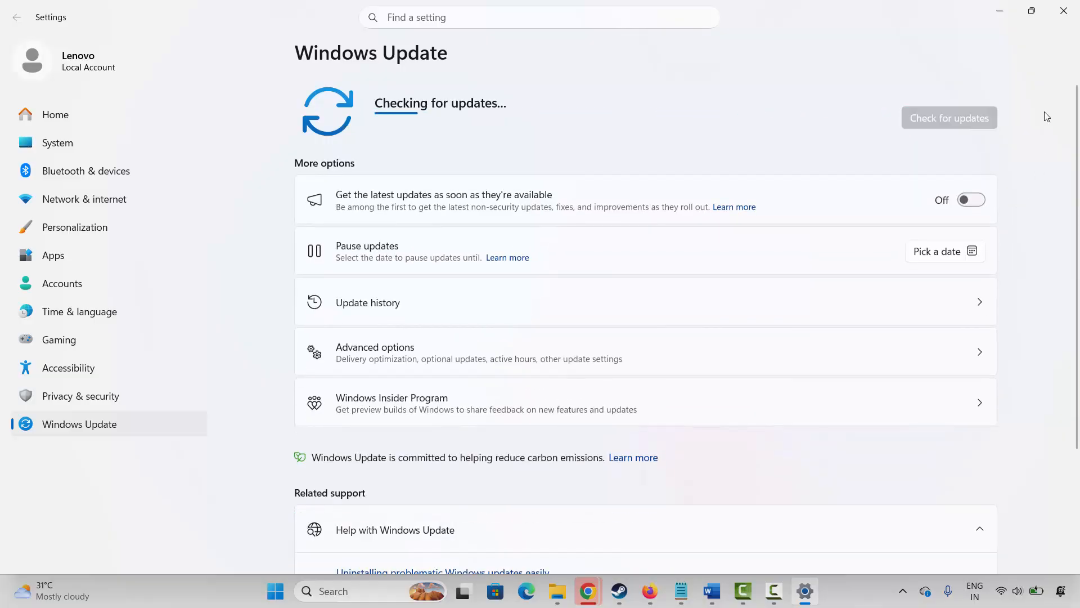
left_click(1064, 22)
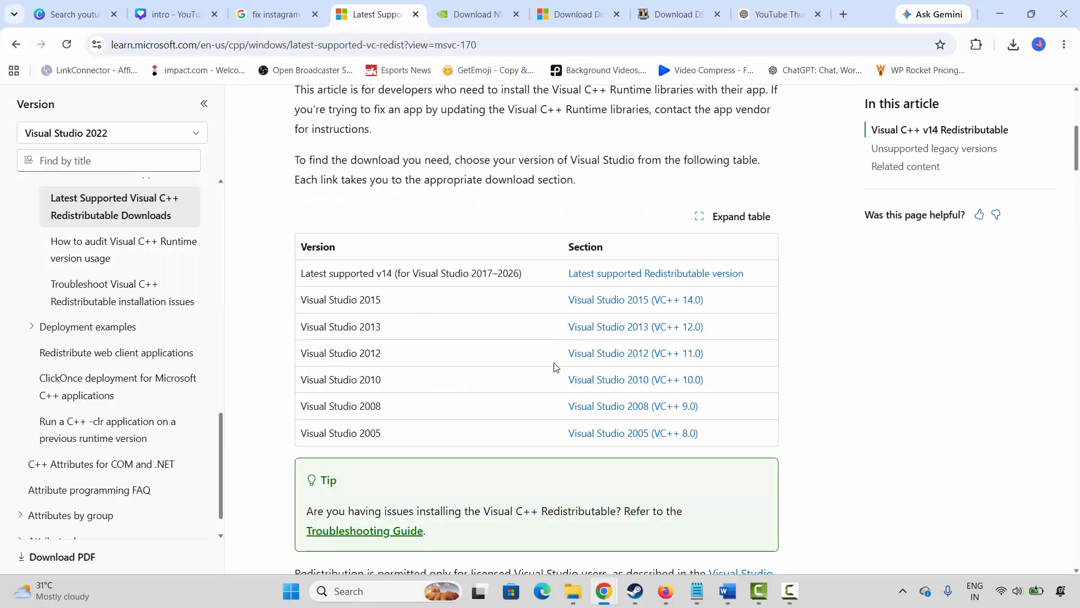
Download the latest supported X86 Visual C++ v14 Redistributable, repair its installation and close the setup.
scroll(555, 367, "up", 5)
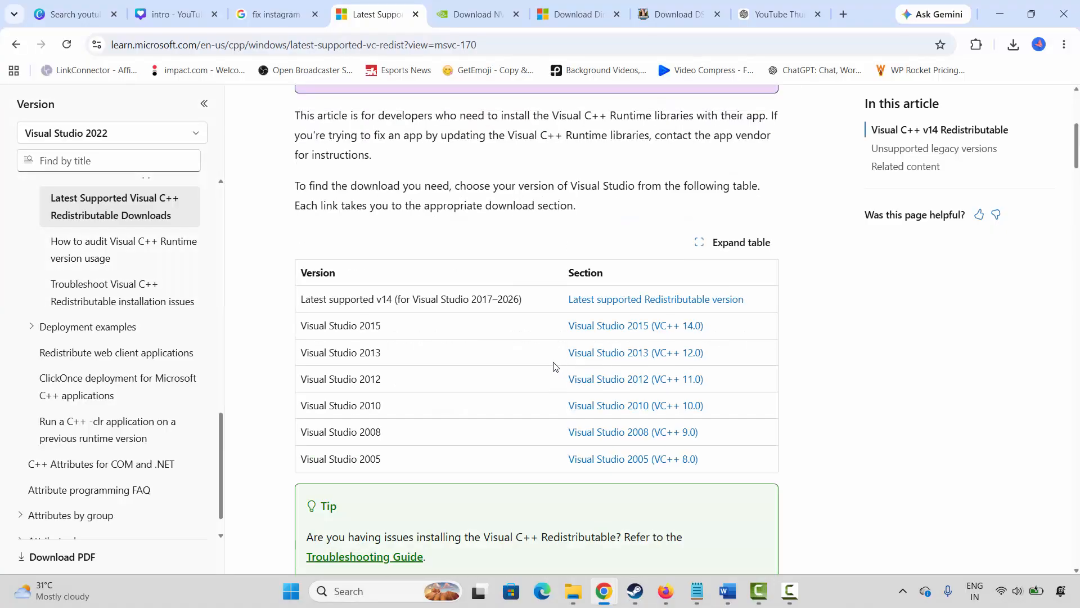
scroll(554, 368, "down", 7)
scroll(554, 371, "down", 10)
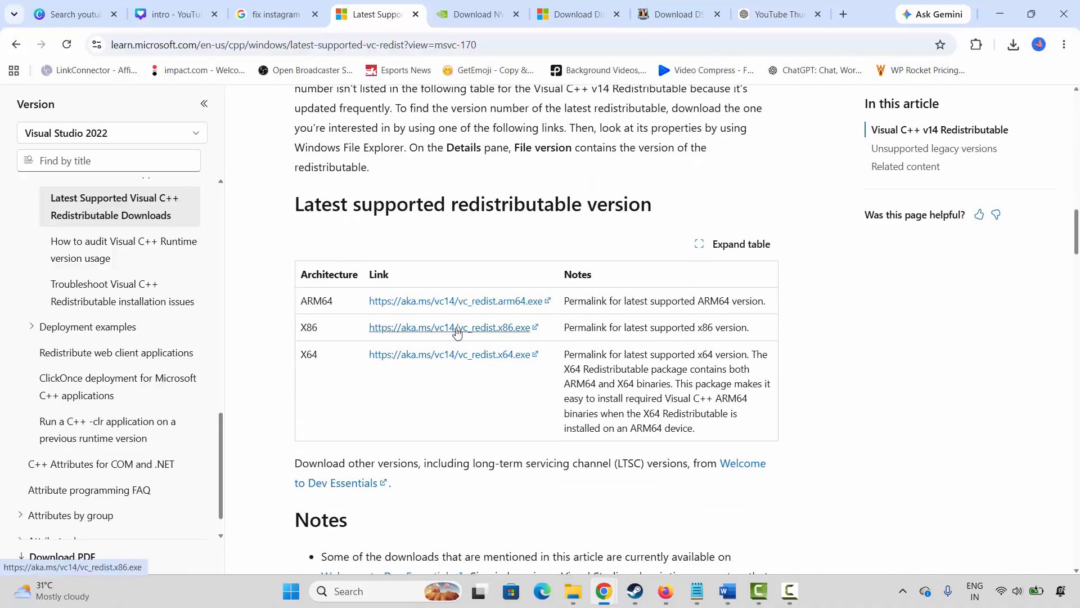
left_click(457, 332)
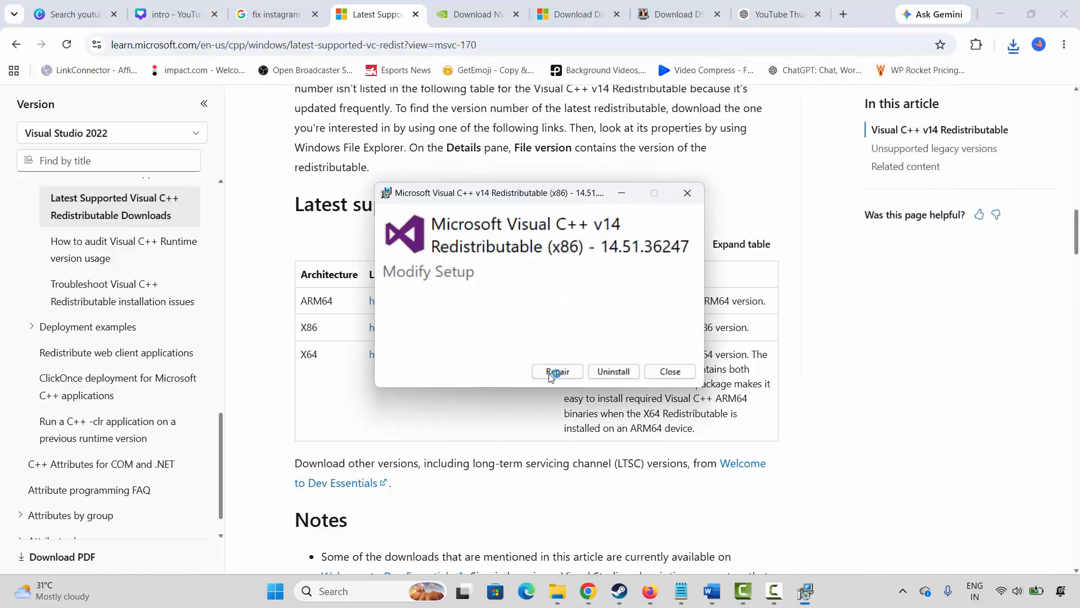
left_click(557, 370)
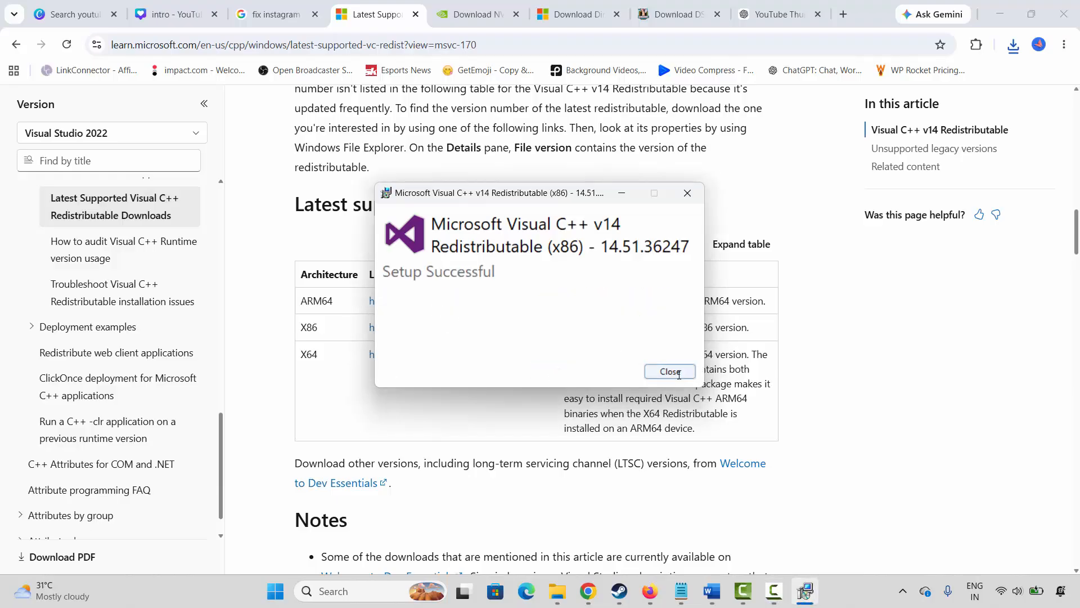
left_click(678, 374)
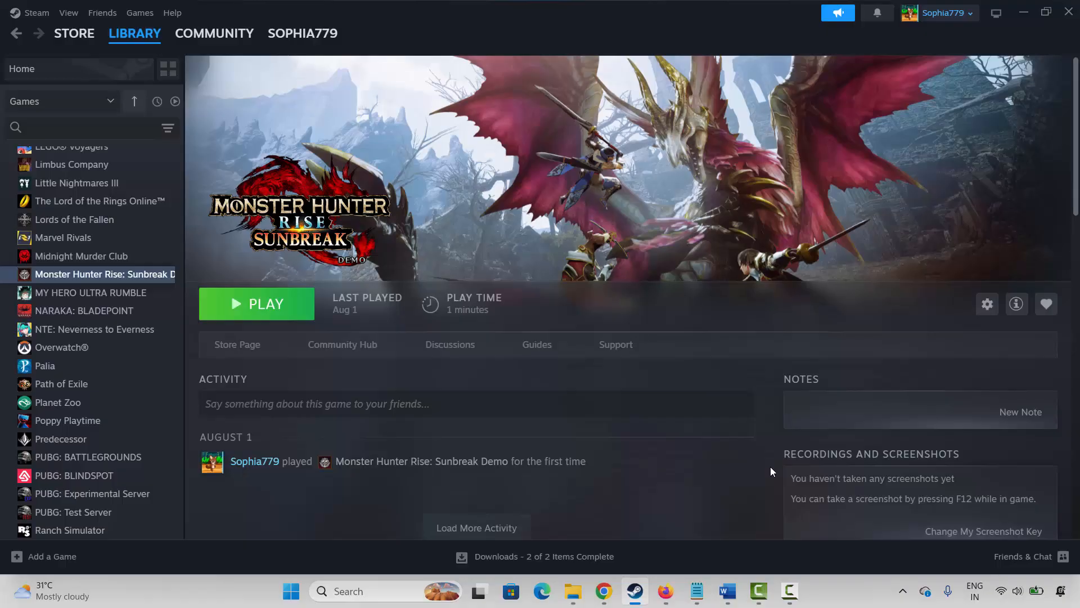
Open the %temp% folder through the Run dialog and select all its contents.
key("super+r")
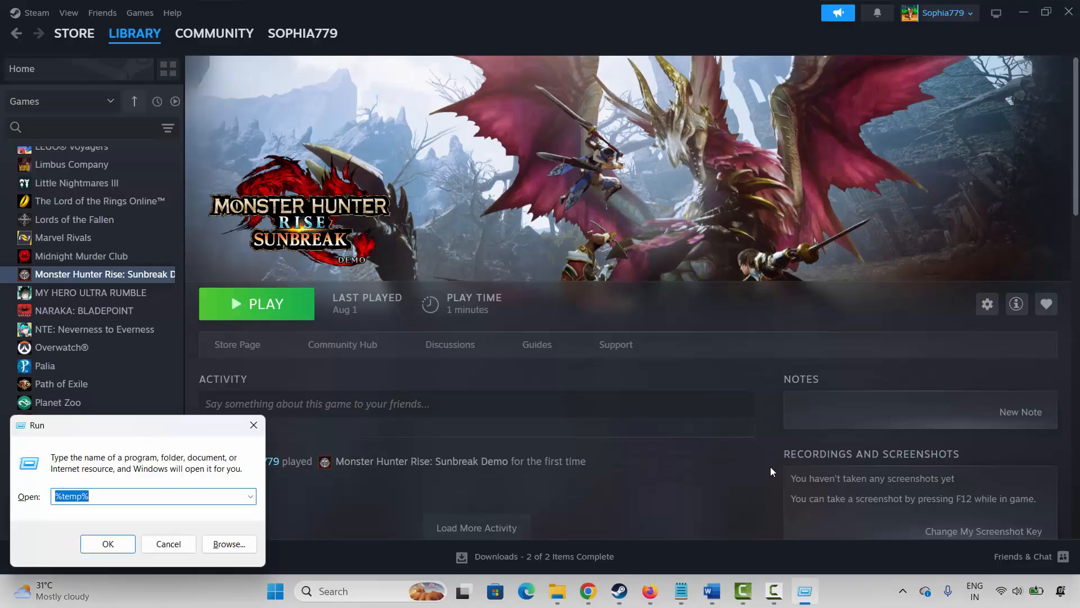
key("Return")
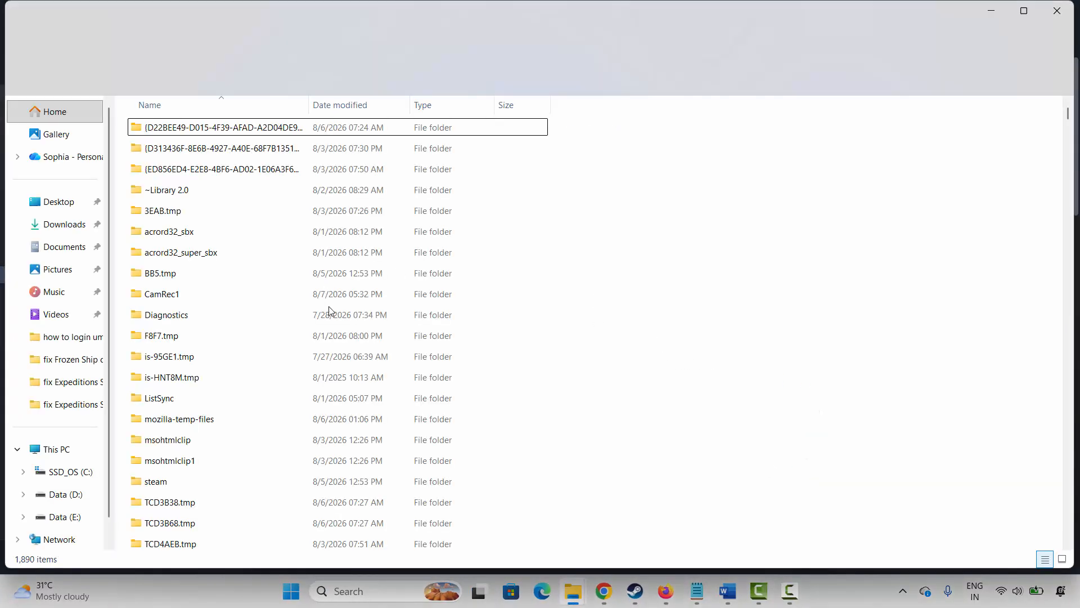
key("ctrl+a")
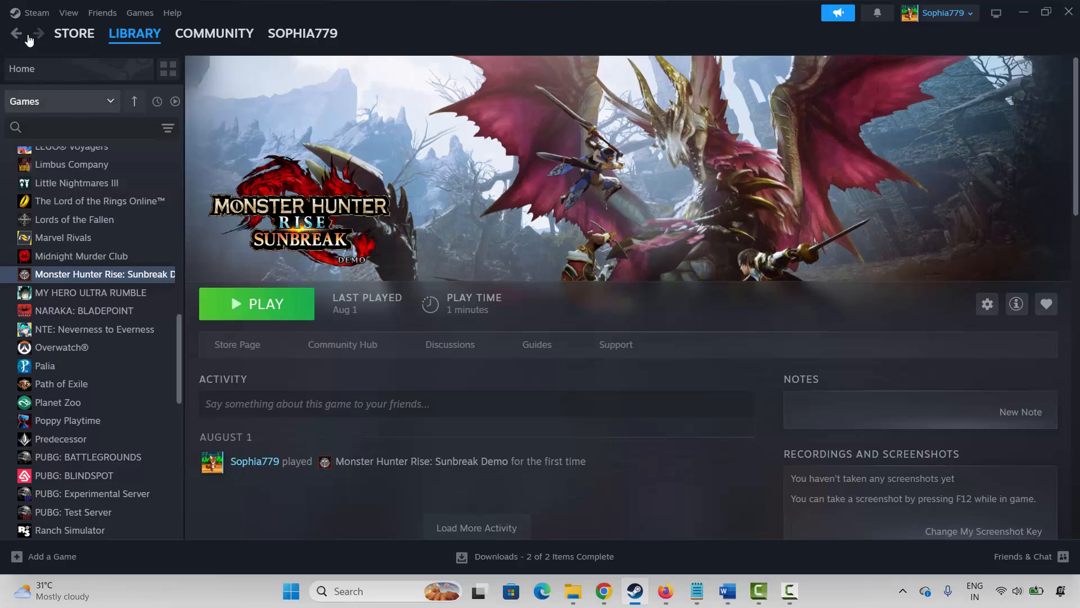
Open Steam's storage settings and switch to the Data (E:) drive.
left_click(31, 12)
left_click(42, 160)
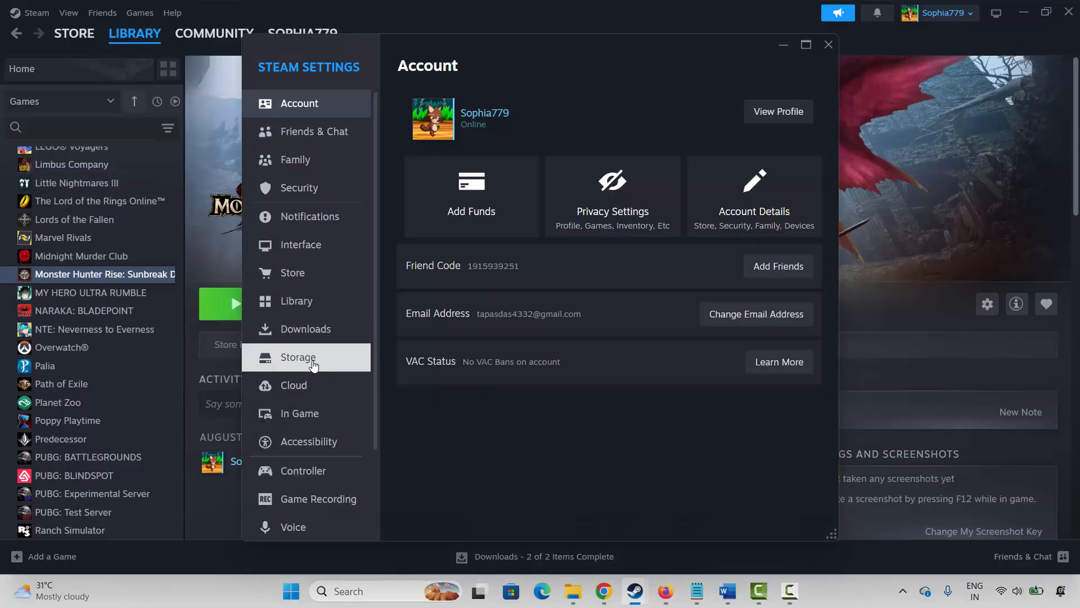
left_click(310, 360)
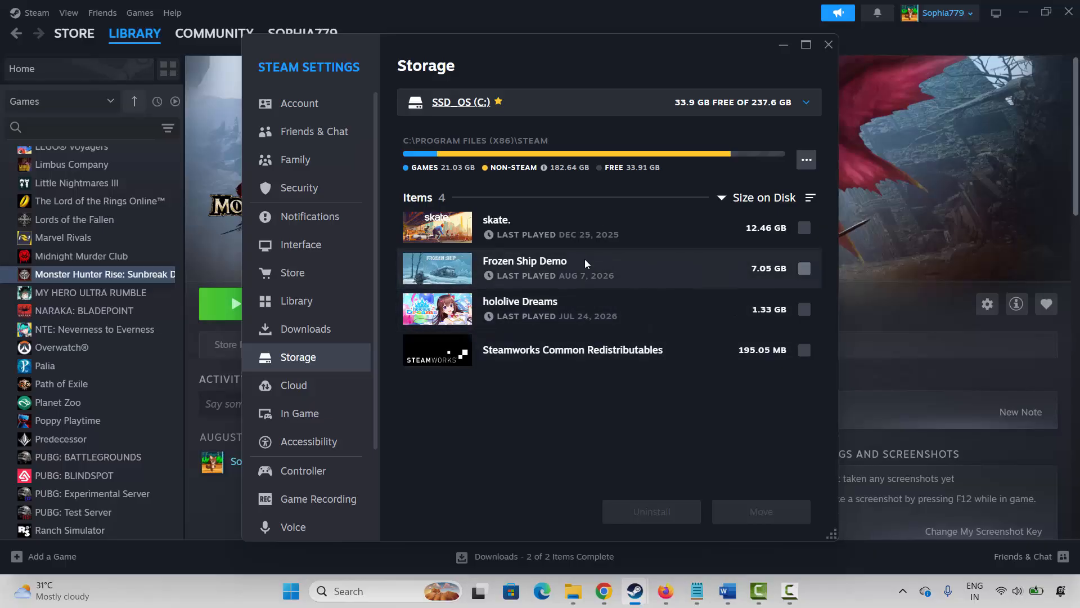
left_click(600, 110)
left_click(556, 169)
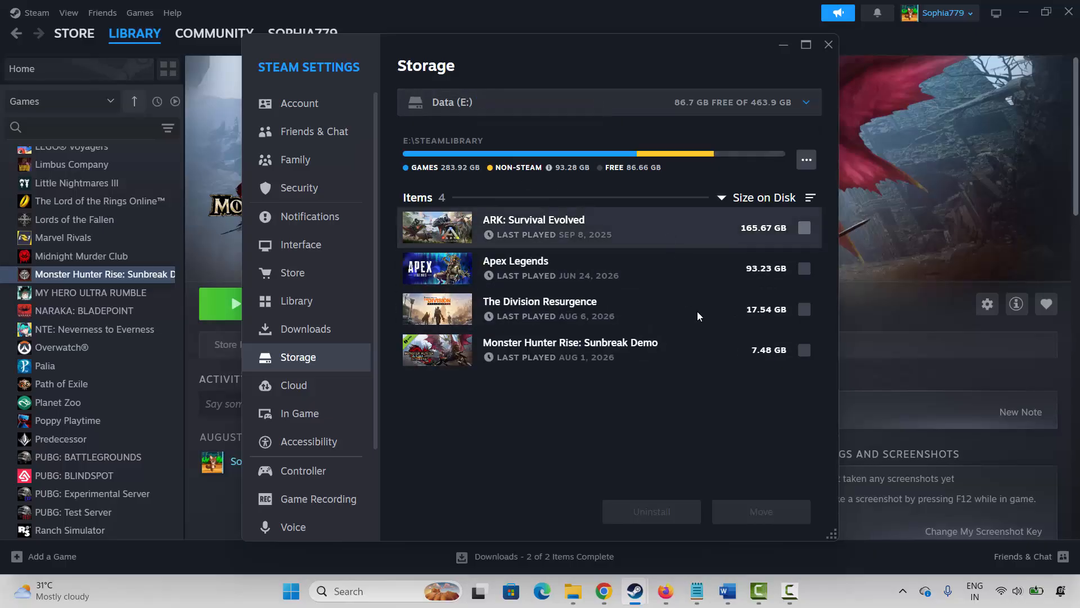
Select The Division Resurgence on the Data (E:) drive and close Steam's settings without moving it.
left_click(804, 311)
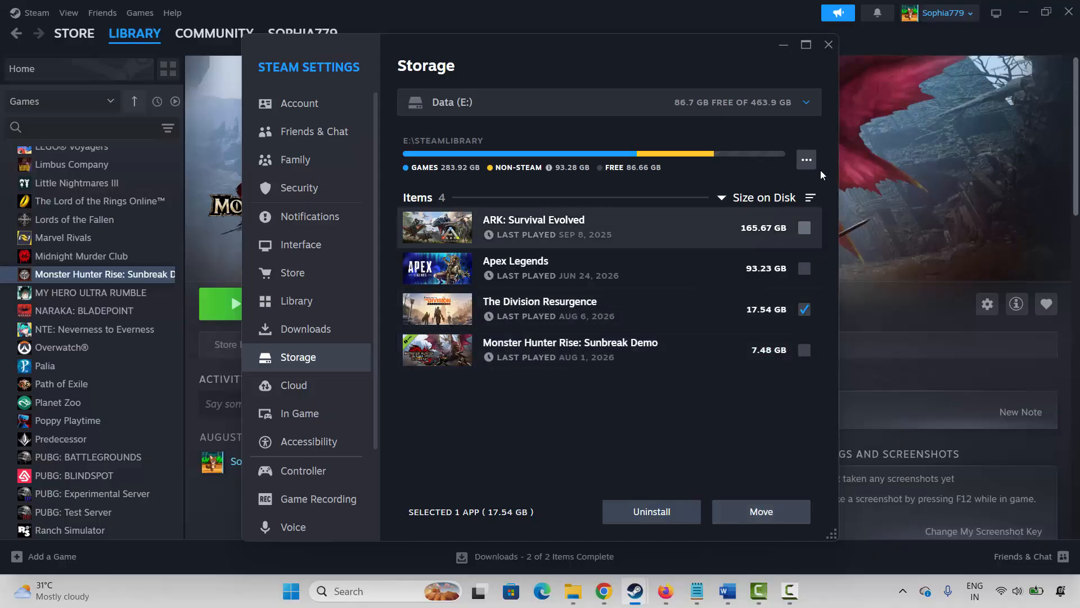
left_click(829, 46)
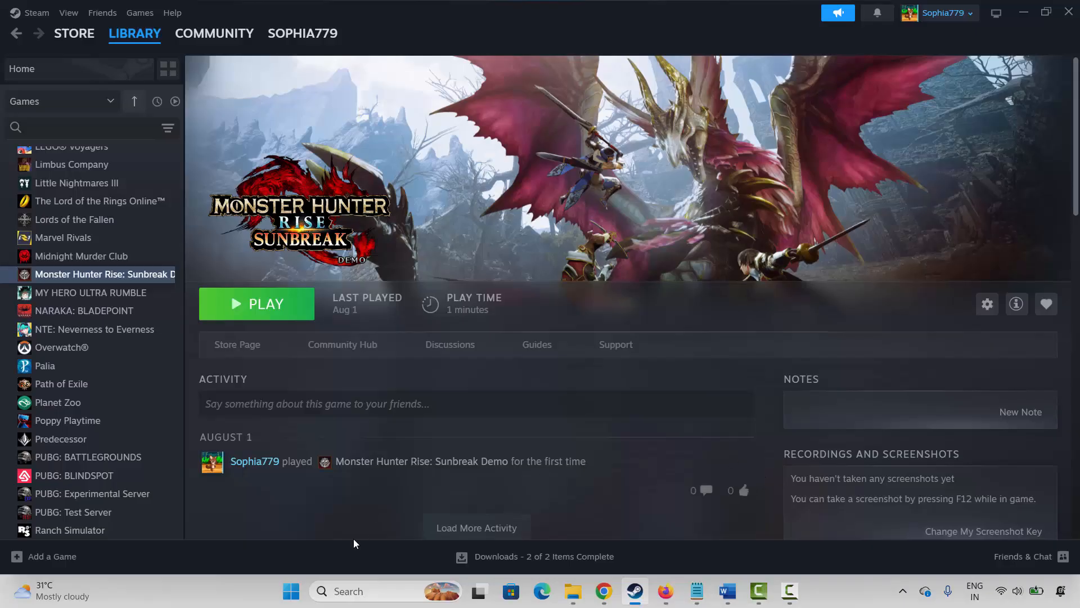
Search Windows for steam to view the app's launch actions, and dismiss the search.
left_click(357, 591)
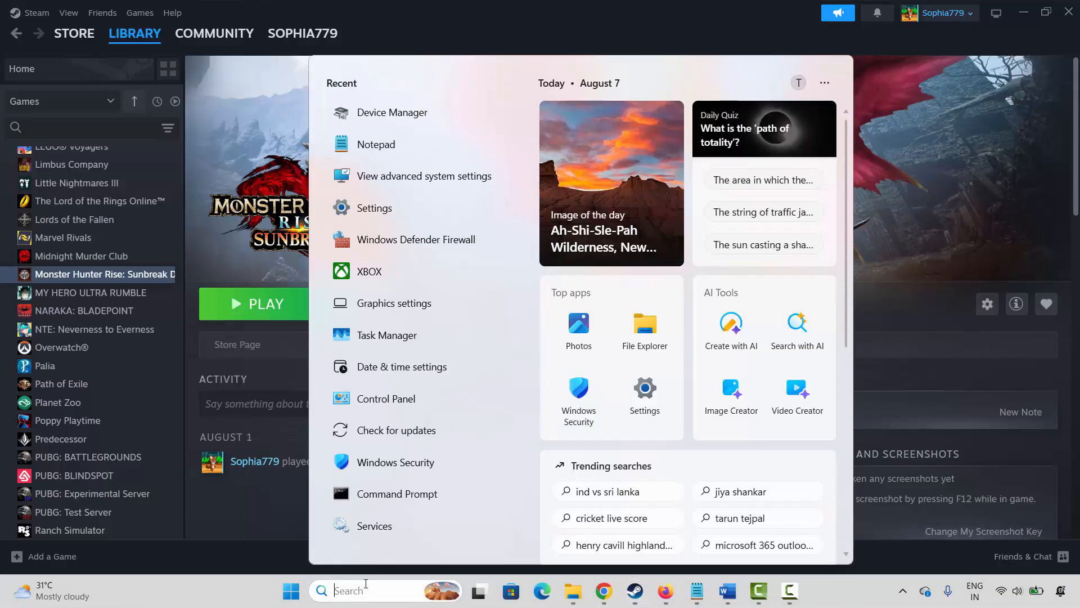
type("steam")
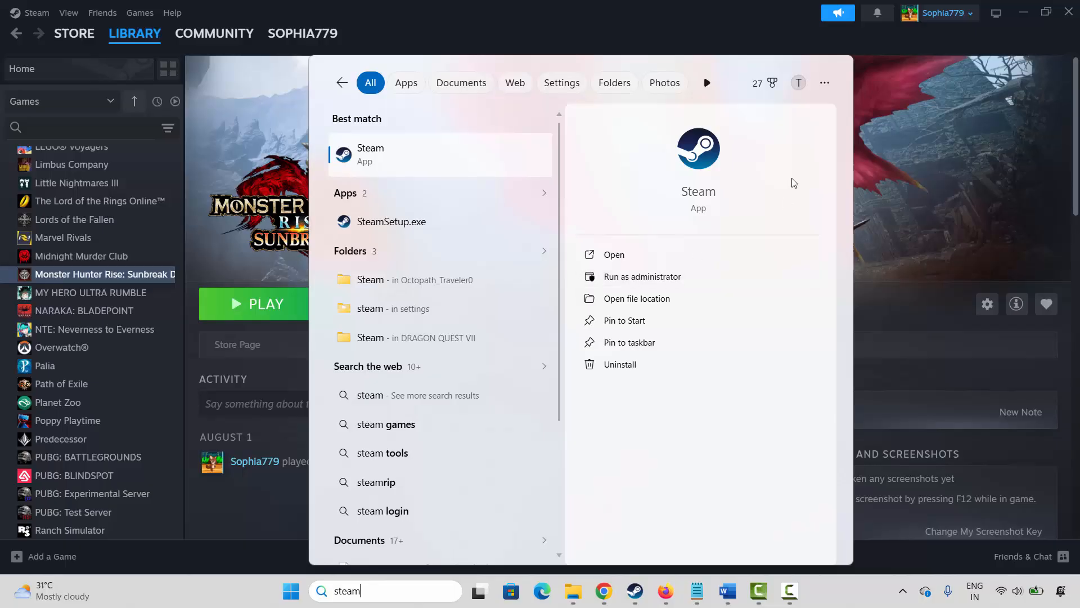
left_click(895, 134)
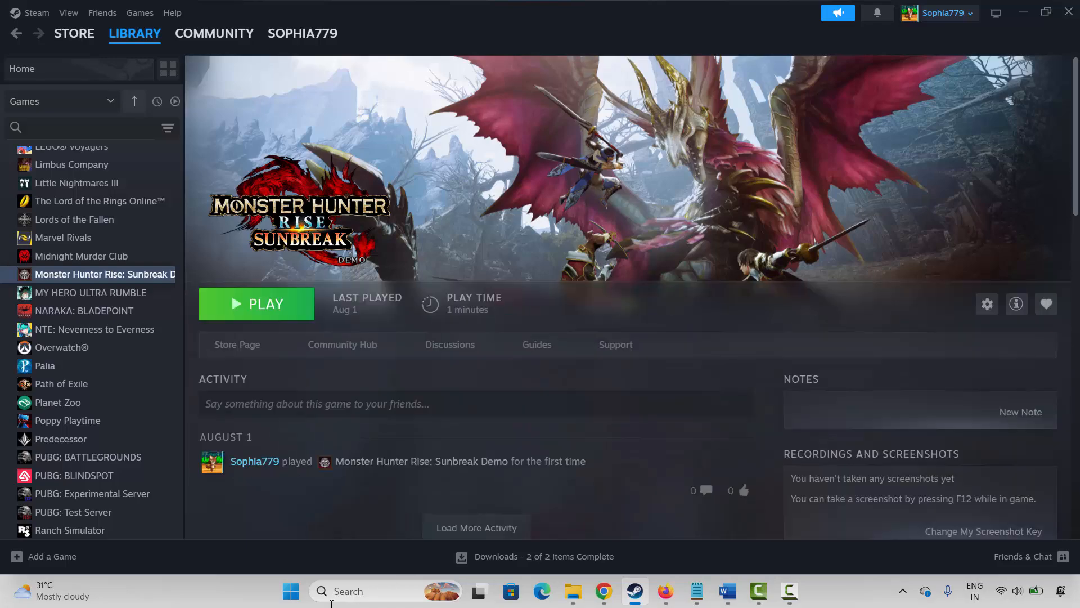
Open the Windows graphics settings, browse for a desktop app, select FrozenShip and cancel adding it.
left_click(365, 592)
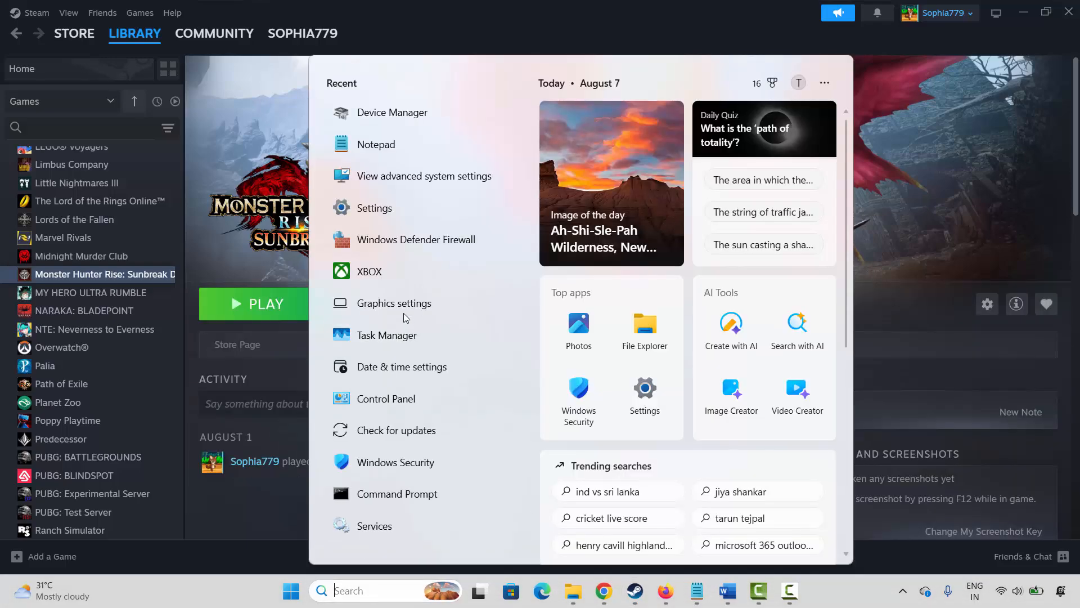
left_click(400, 312)
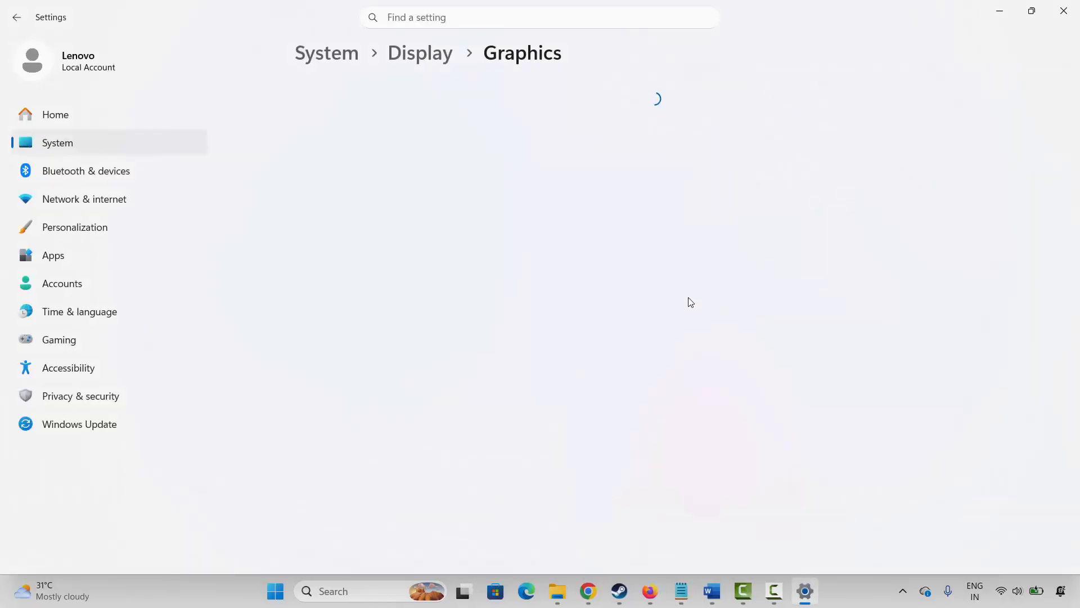
left_click(820, 340)
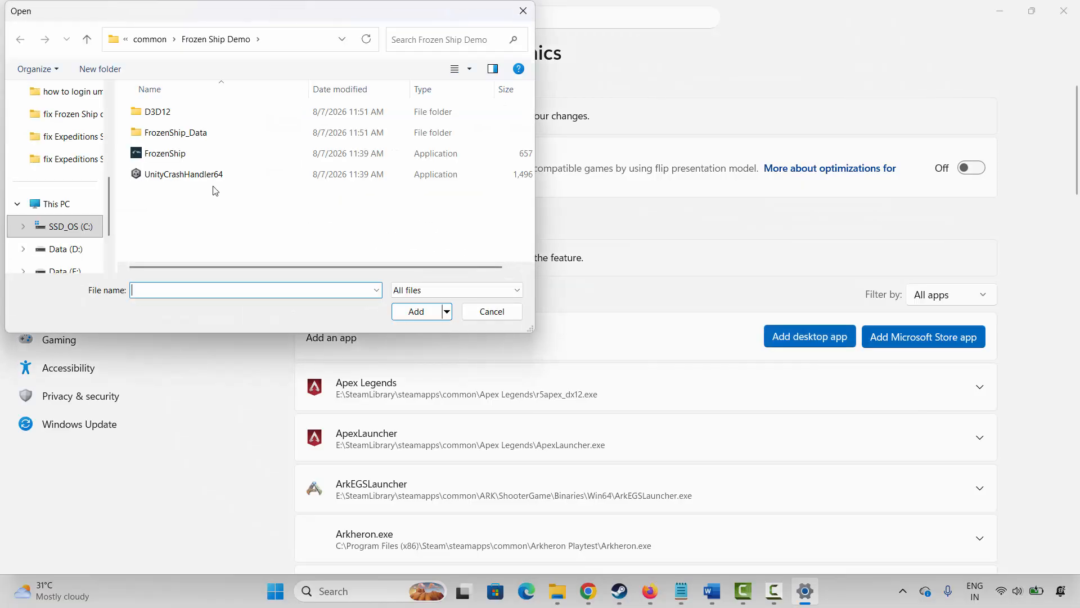
left_click(212, 153)
left_click(493, 311)
Set the GPU preference of MHRiseSunbreakDemo to High Performance (Intel(R) UHD Graphics) and close Settings.
scroll(690, 428, "down", 4)
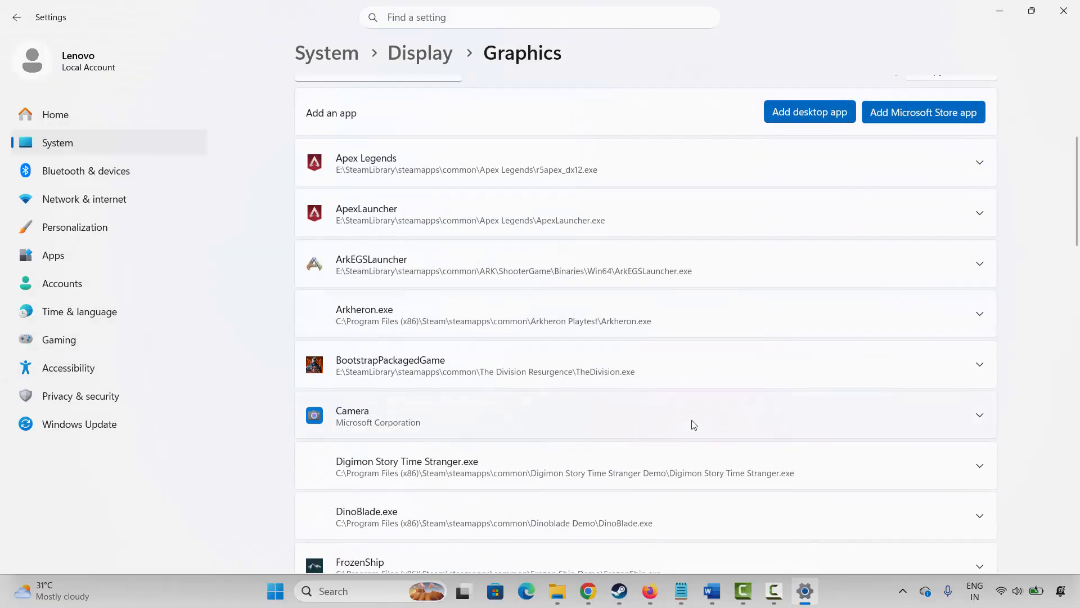
scroll(782, 418, "down", 2)
scroll(782, 415, "down", 2)
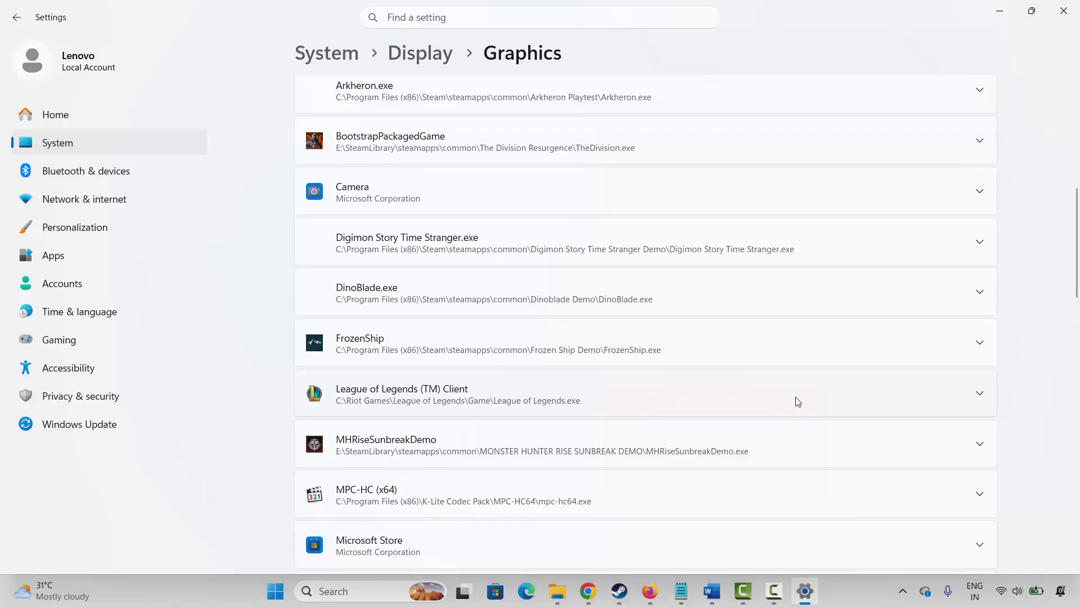
scroll(866, 417, "down", 2)
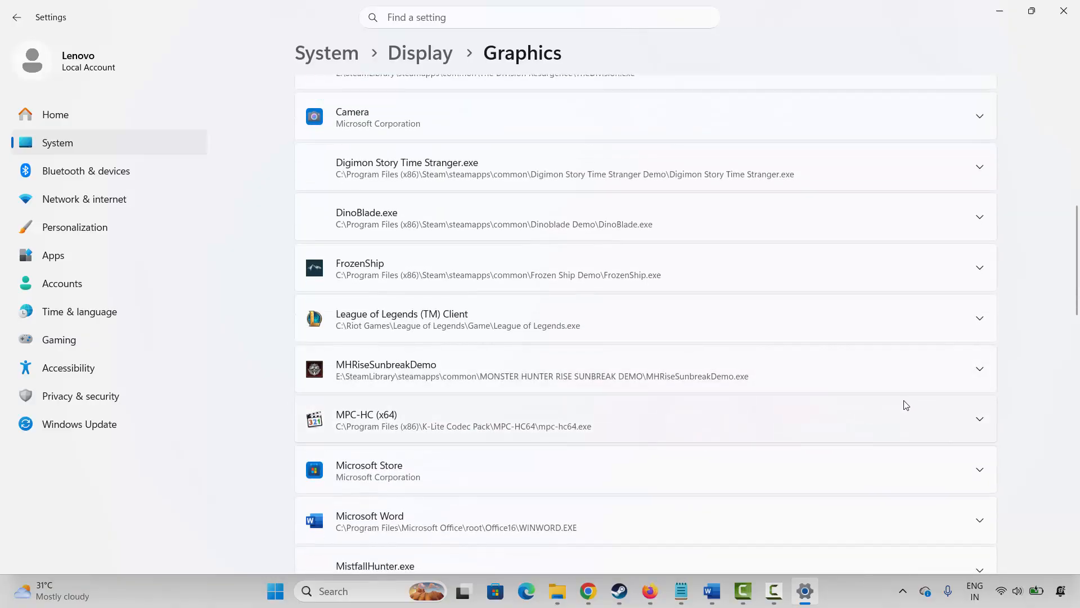
left_click(980, 373)
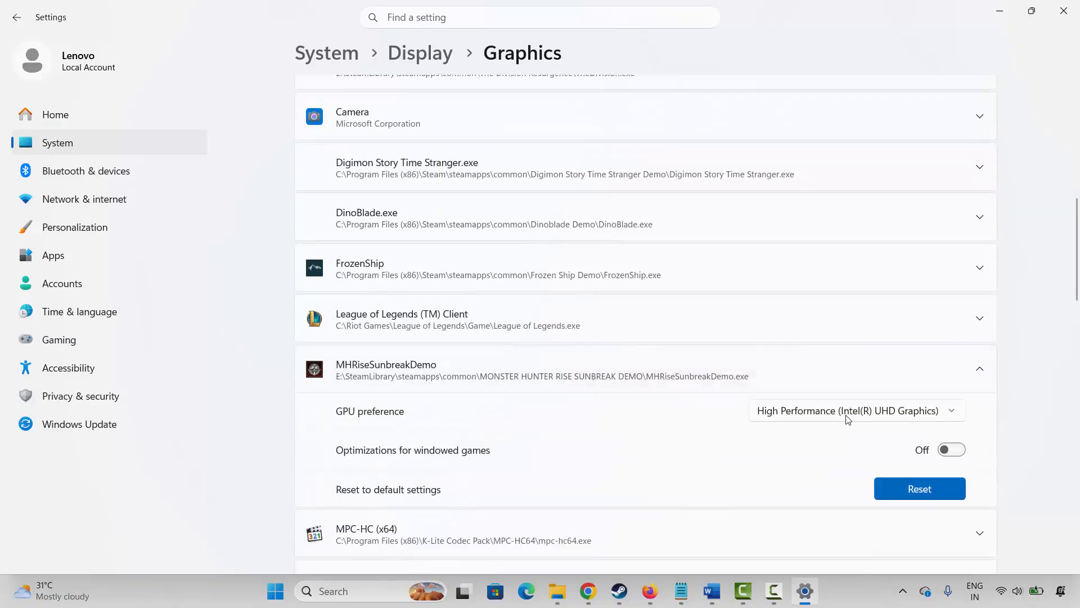
left_click(830, 418)
left_click(830, 411)
left_click(1063, 14)
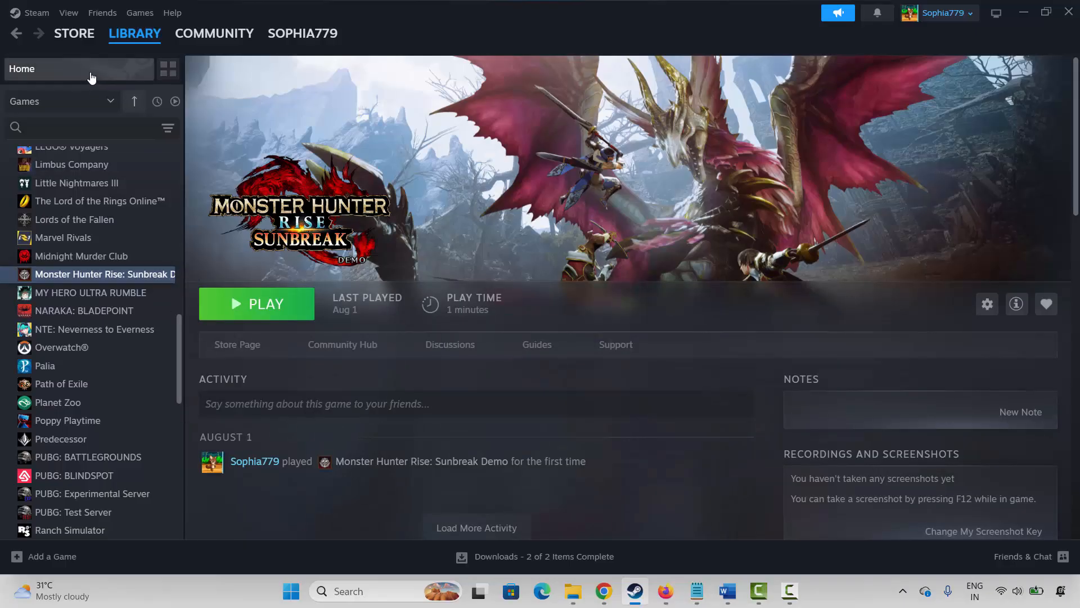
Bring up the uninstall confirmation for Monster Hunter Rise: Sunbreak Demo in the Steam library and cancel it.
right_click(83, 276)
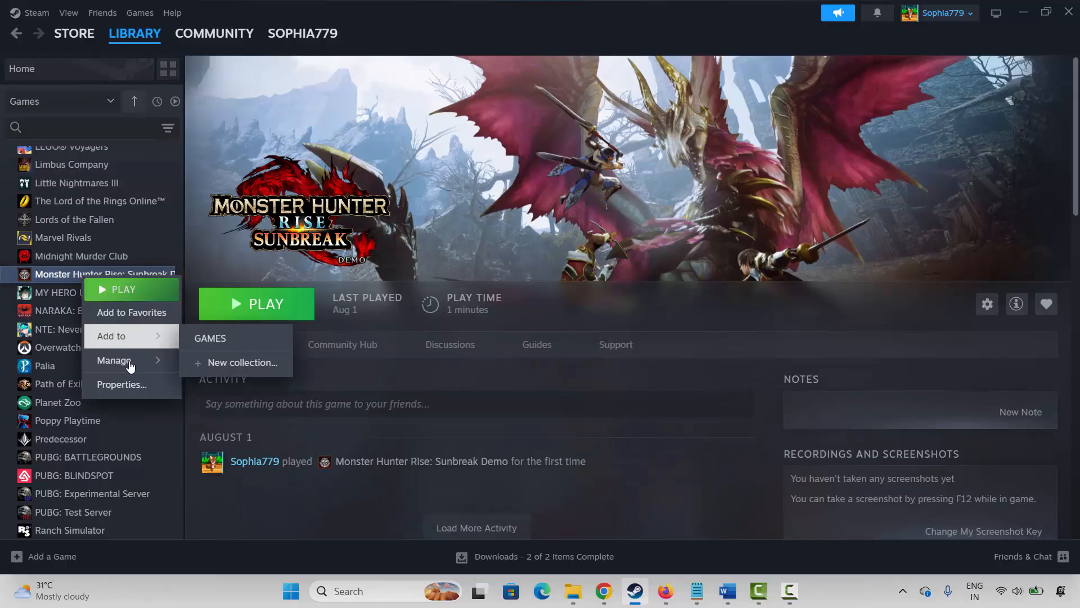
mouse_move(130, 366)
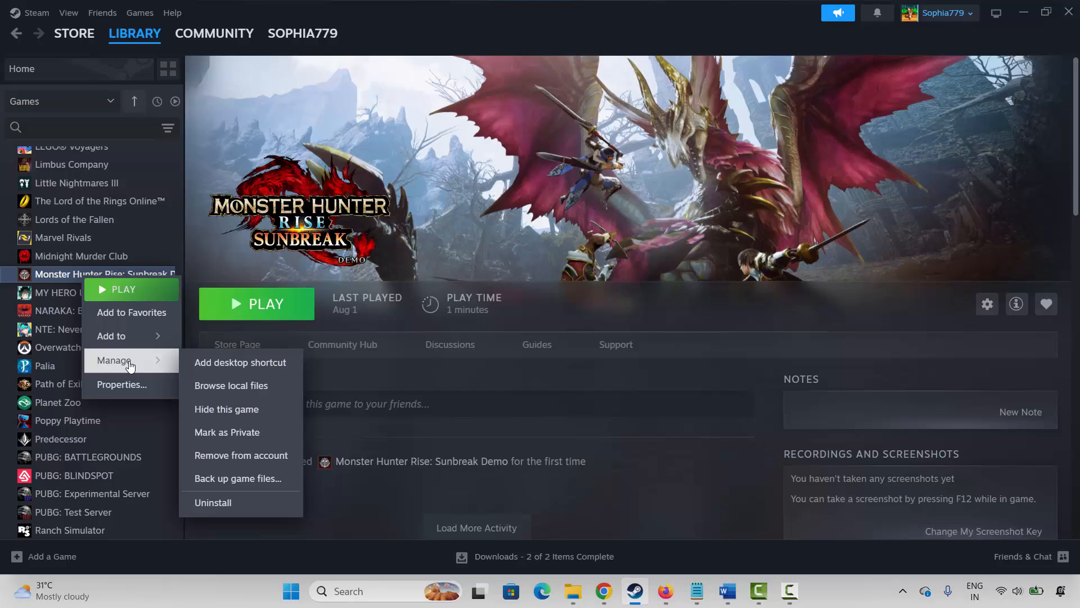
left_click(225, 501)
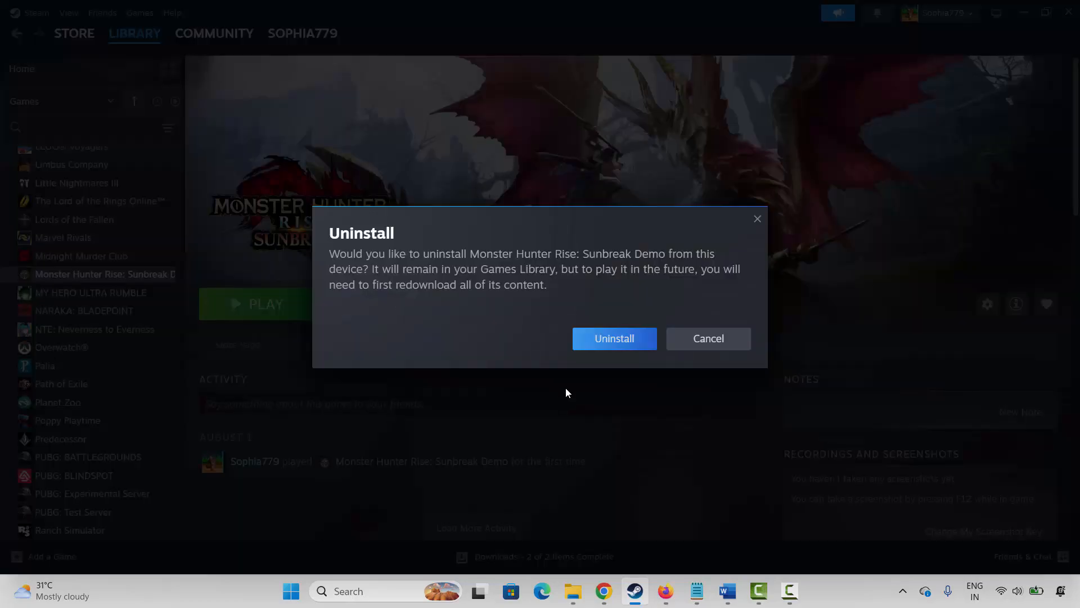
left_click(707, 343)
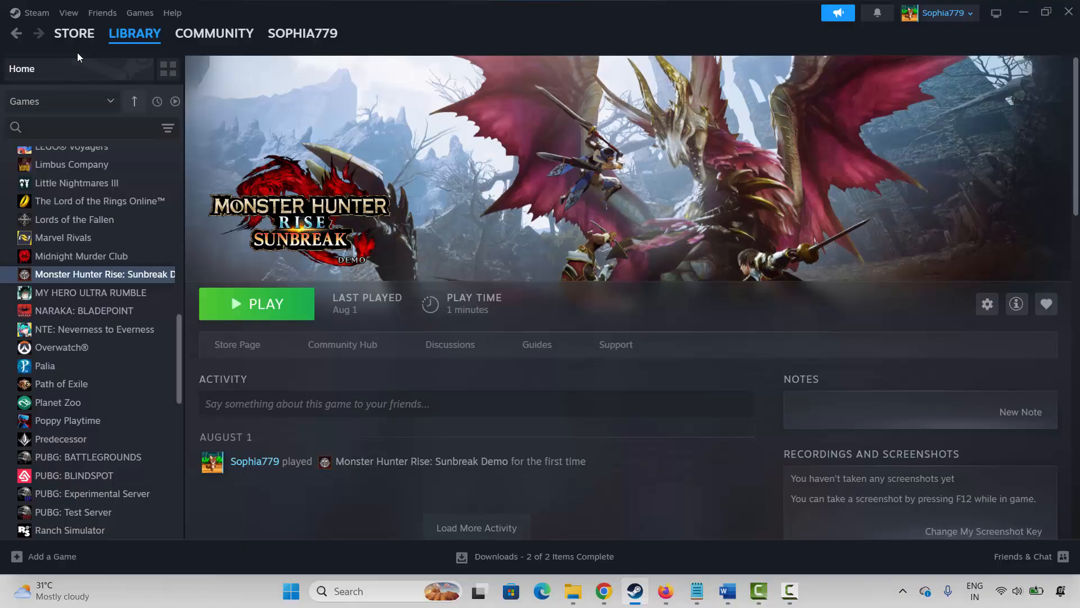
Switch Steam to the store, view the Windows power options and dismiss them.
left_click(73, 35)
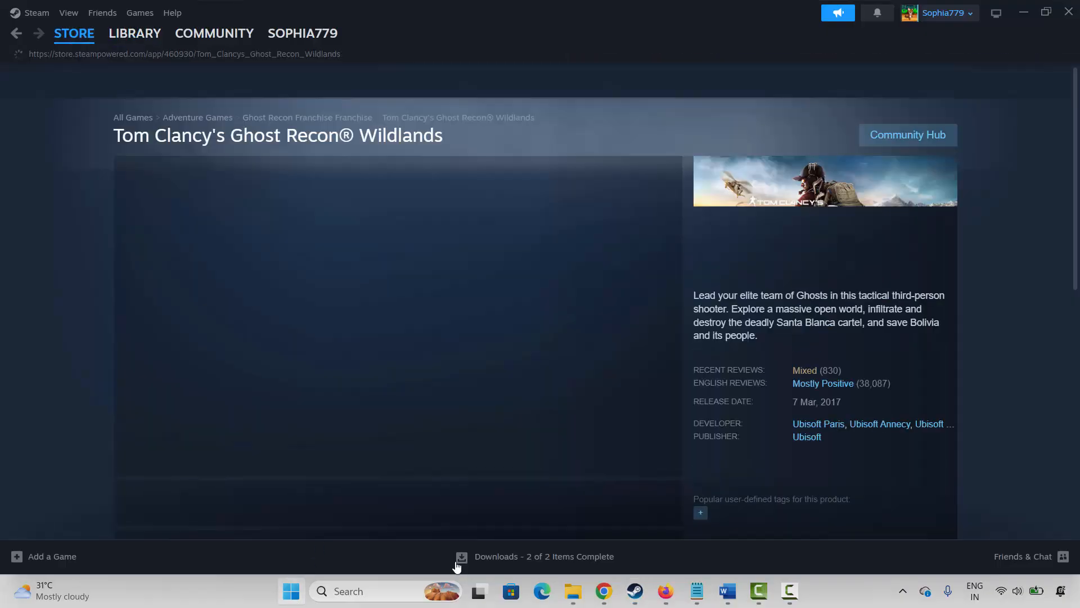
key("super")
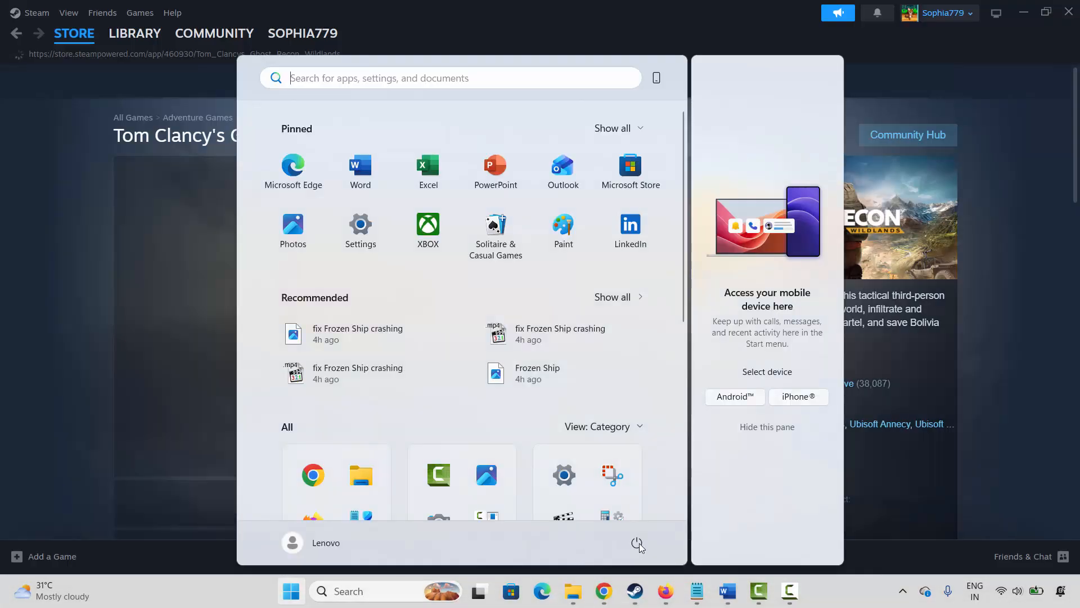
left_click(640, 543)
left_click(977, 383)
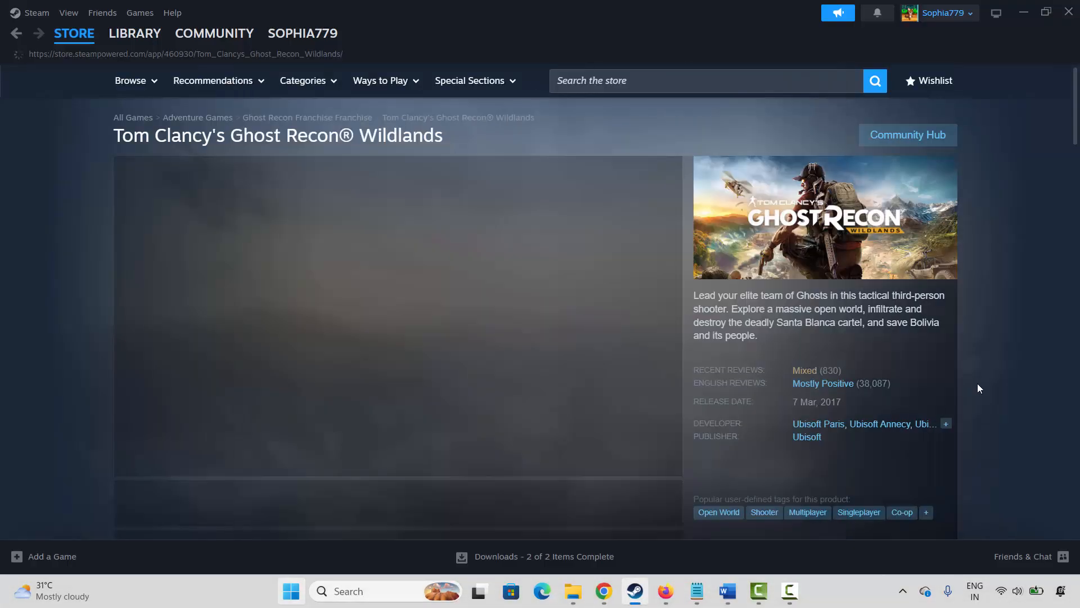